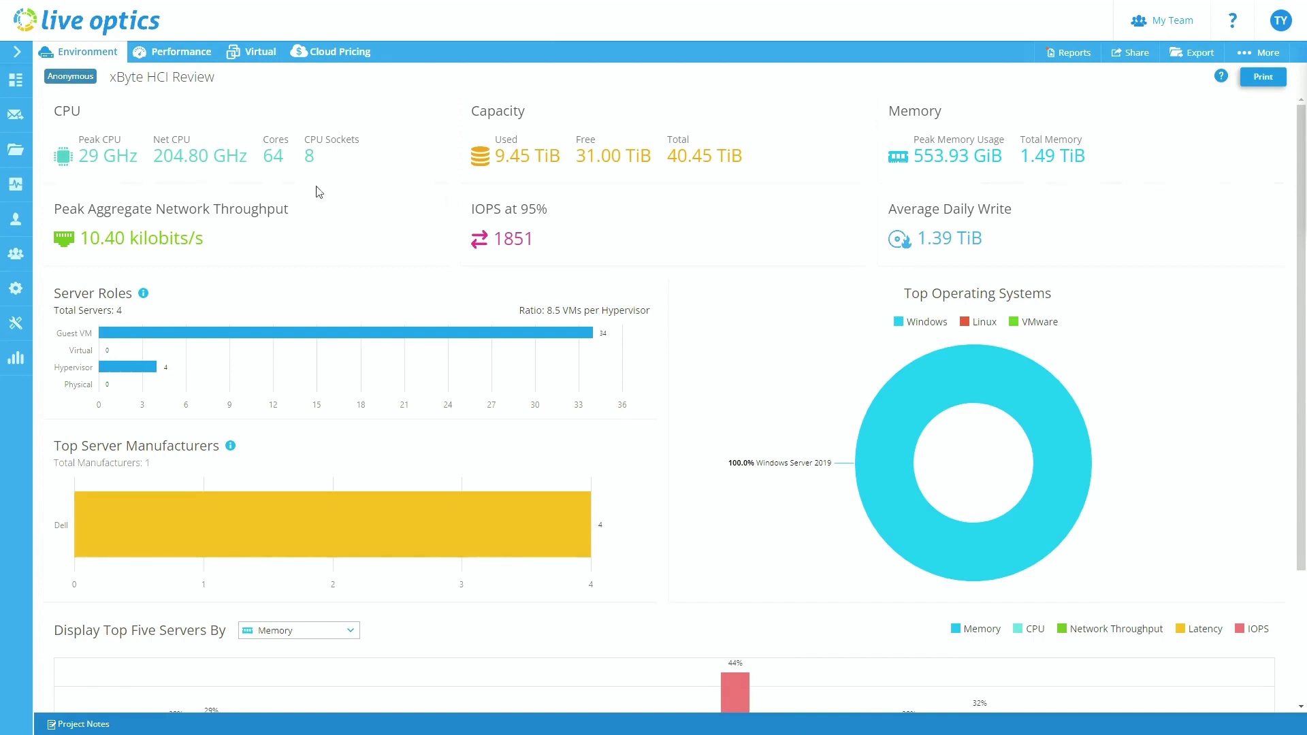
# Point out the CPU Cores and Capacity Total values, then scroll down to the Top Five Servers chart
pyautogui.moveTo(263, 156); pyautogui.dragTo(272, 157)
pyautogui.click(291, 161)
pyautogui.moveTo(668, 159); pyautogui.dragTo(683, 157)
pyautogui.click(678, 157)
pyautogui.scroll(-2, 372, 151)
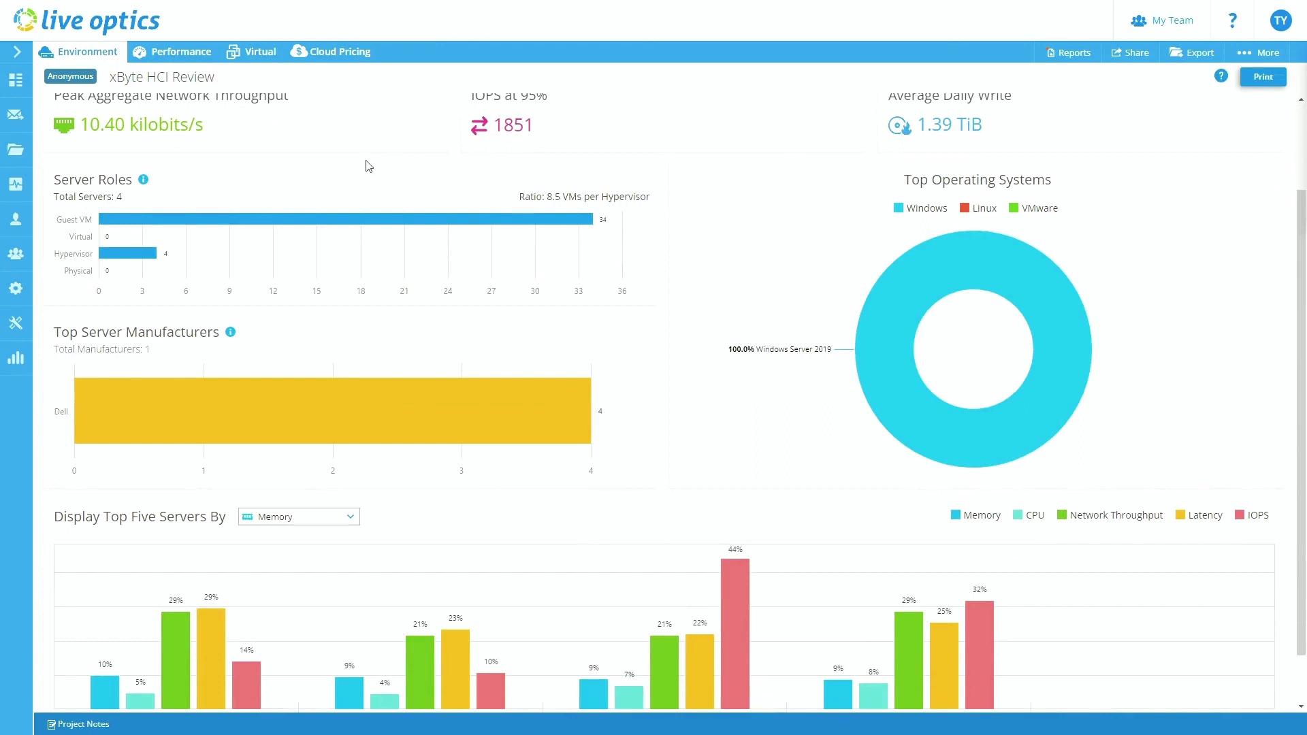
pyautogui.scroll(-1, 272, 175)
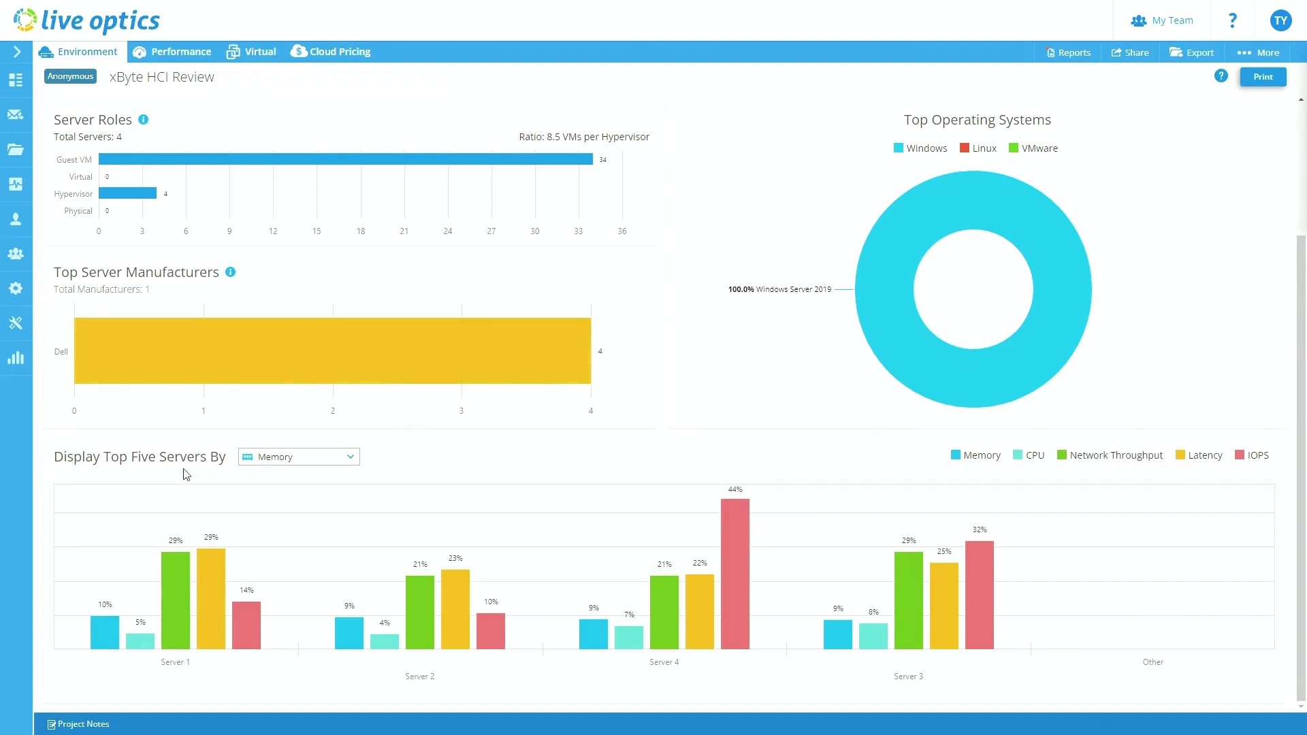
# Review the ranking metrics and keep Memory for the Display Top Five Servers By chart
pyautogui.click(246, 461)
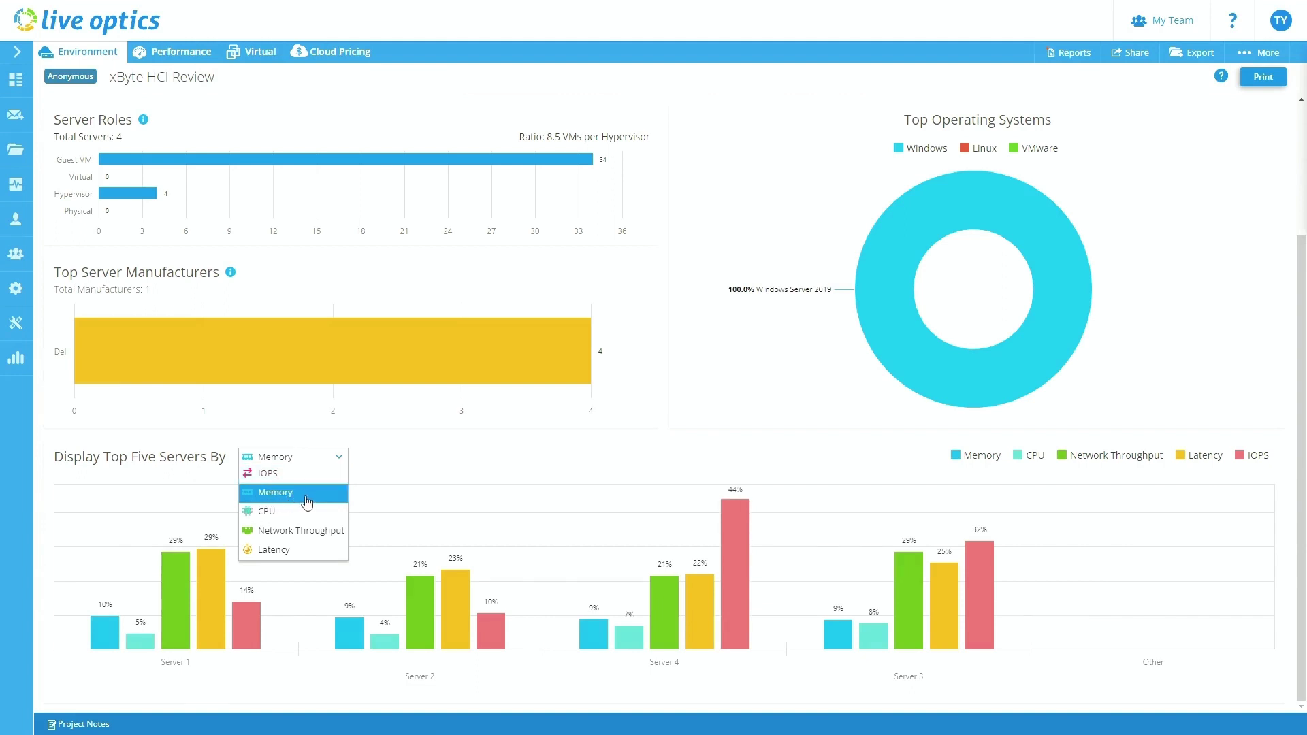
pyautogui.click(543, 479)
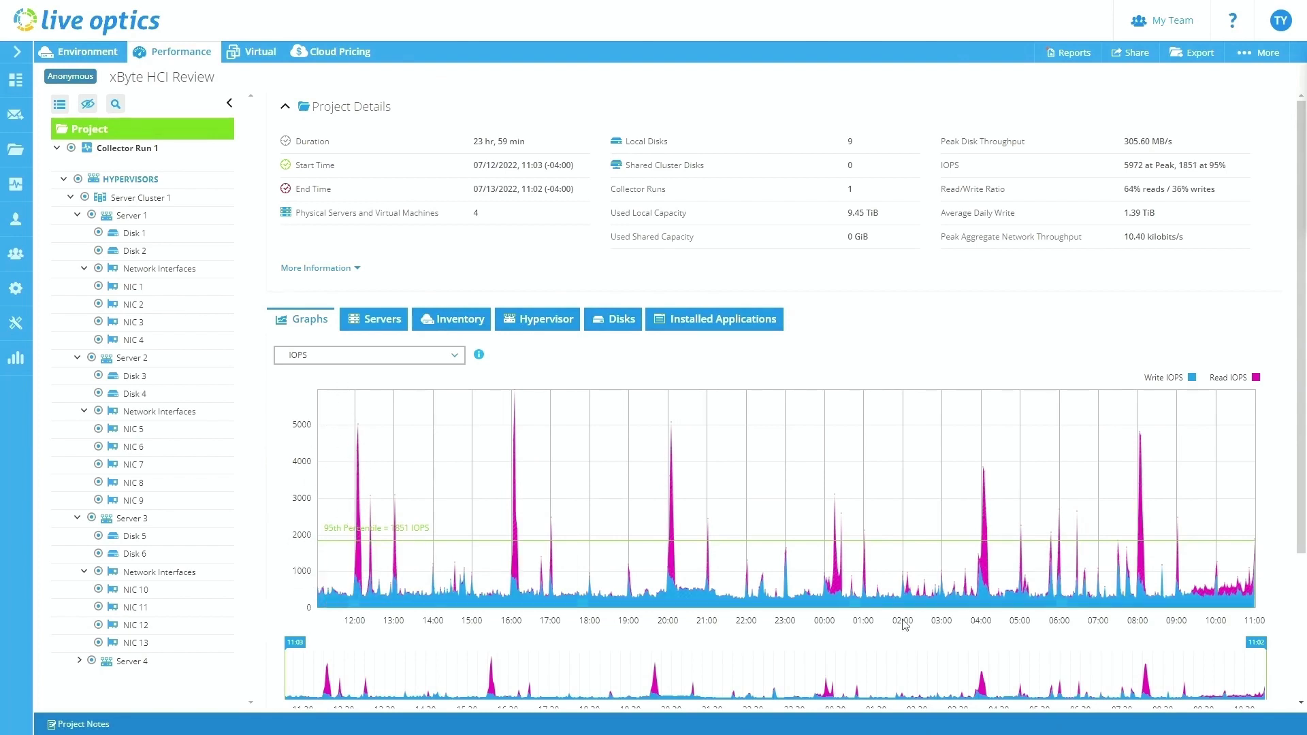
pyautogui.moveTo(475, 141); pyautogui.dragTo(531, 141)
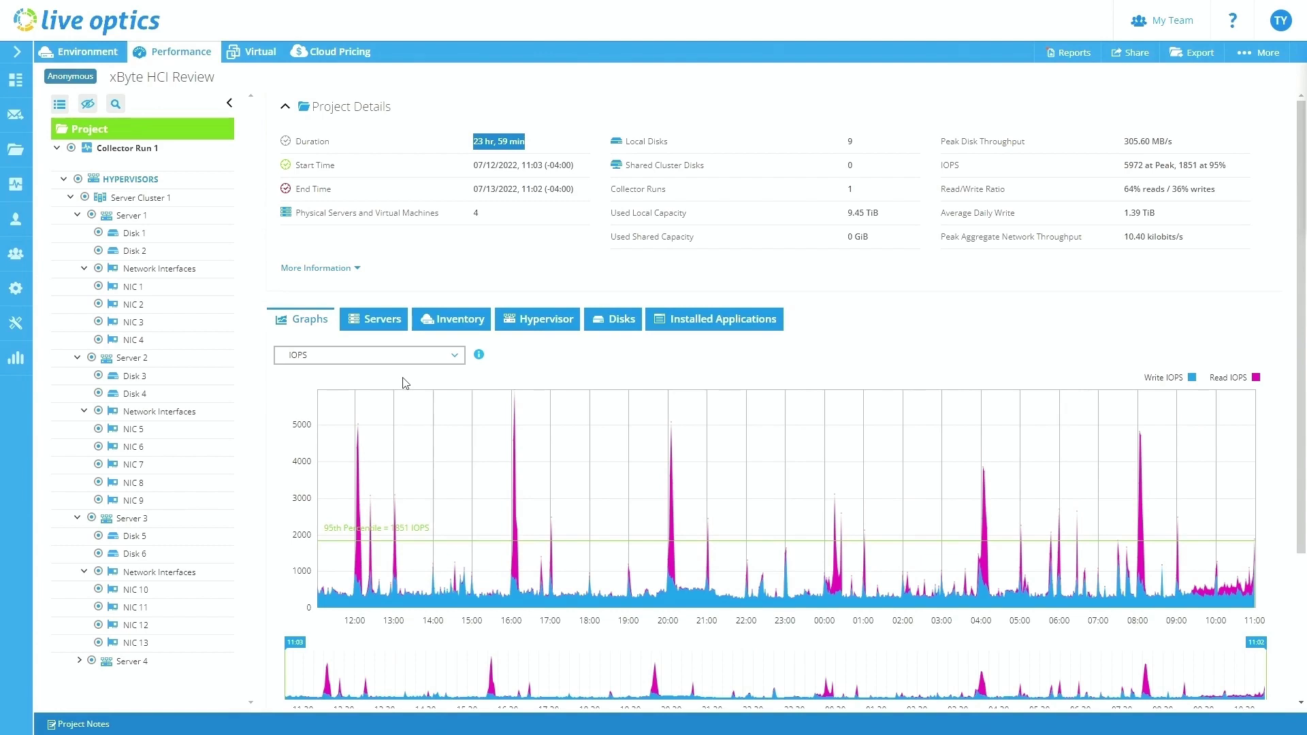
# Exclude Server 1's Disk 1 and Disk 2, re-include both, and open the graph metric list
pyautogui.click(98, 234)
pyautogui.click(98, 251)
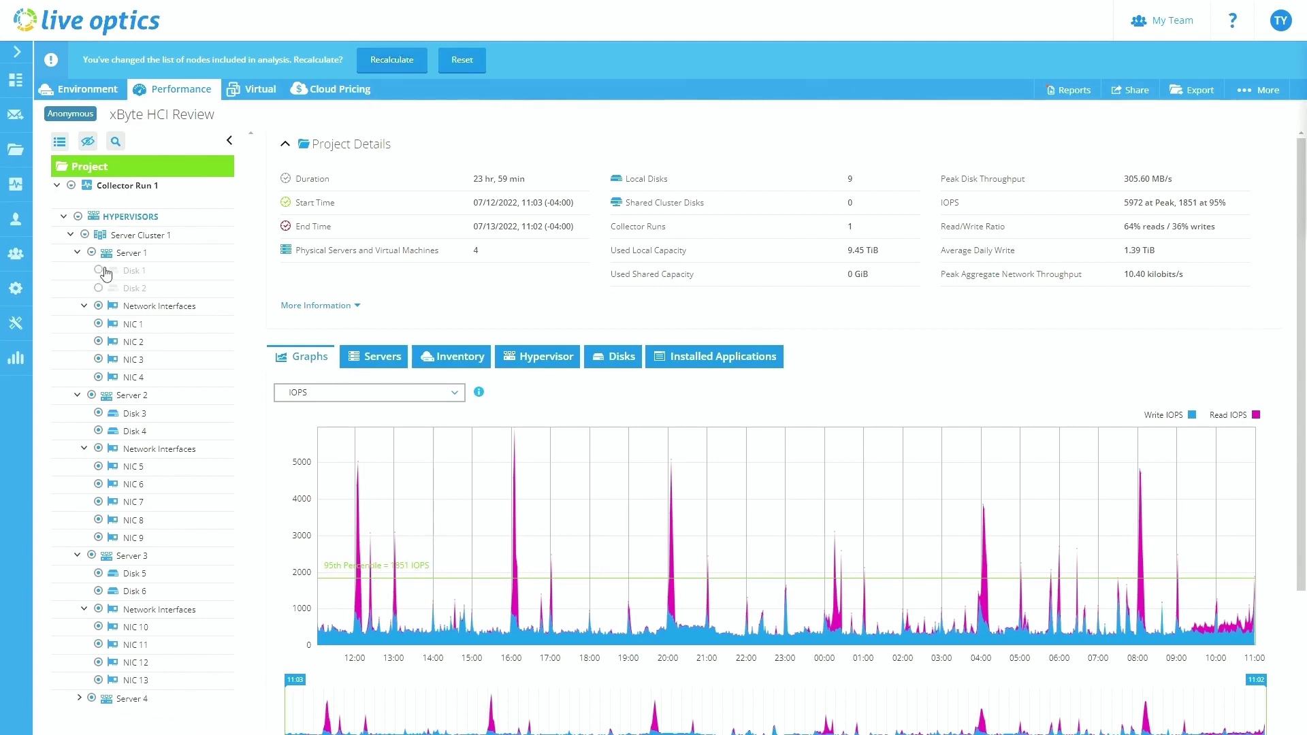
pyautogui.click(101, 271)
pyautogui.click(101, 289)
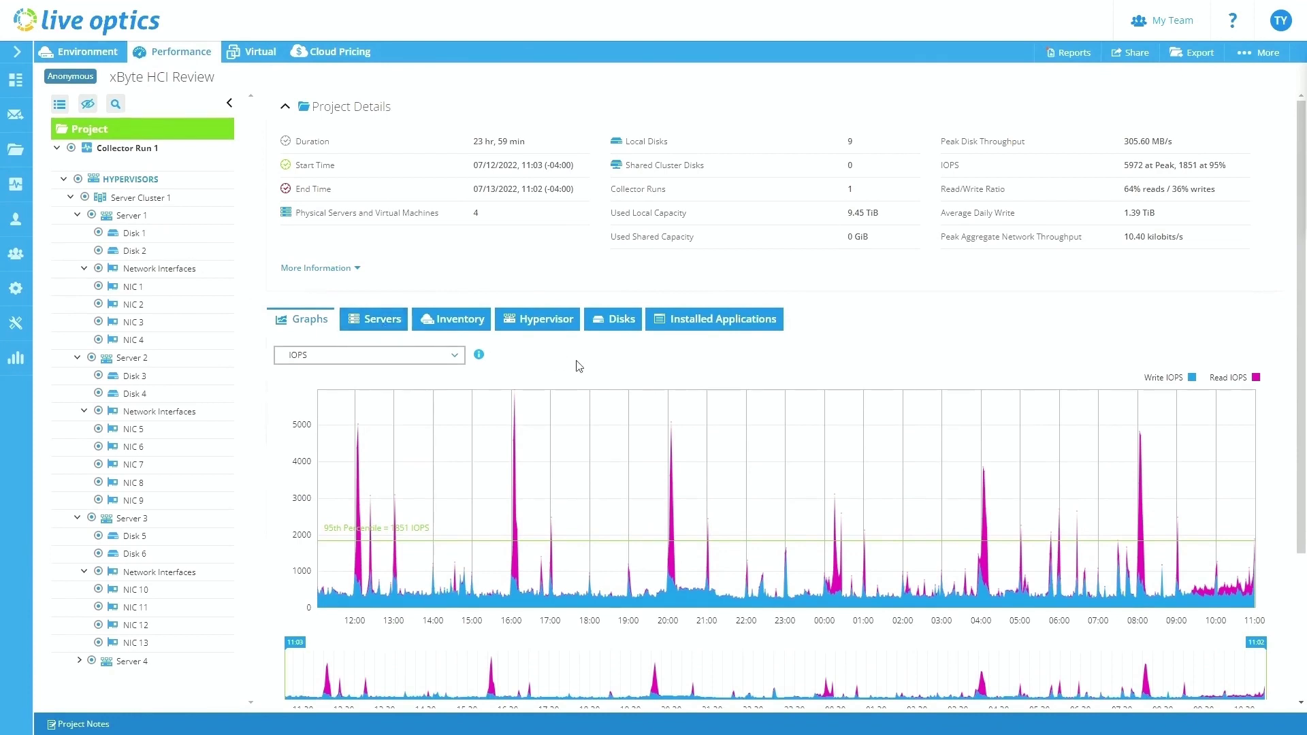
pyautogui.click(400, 362)
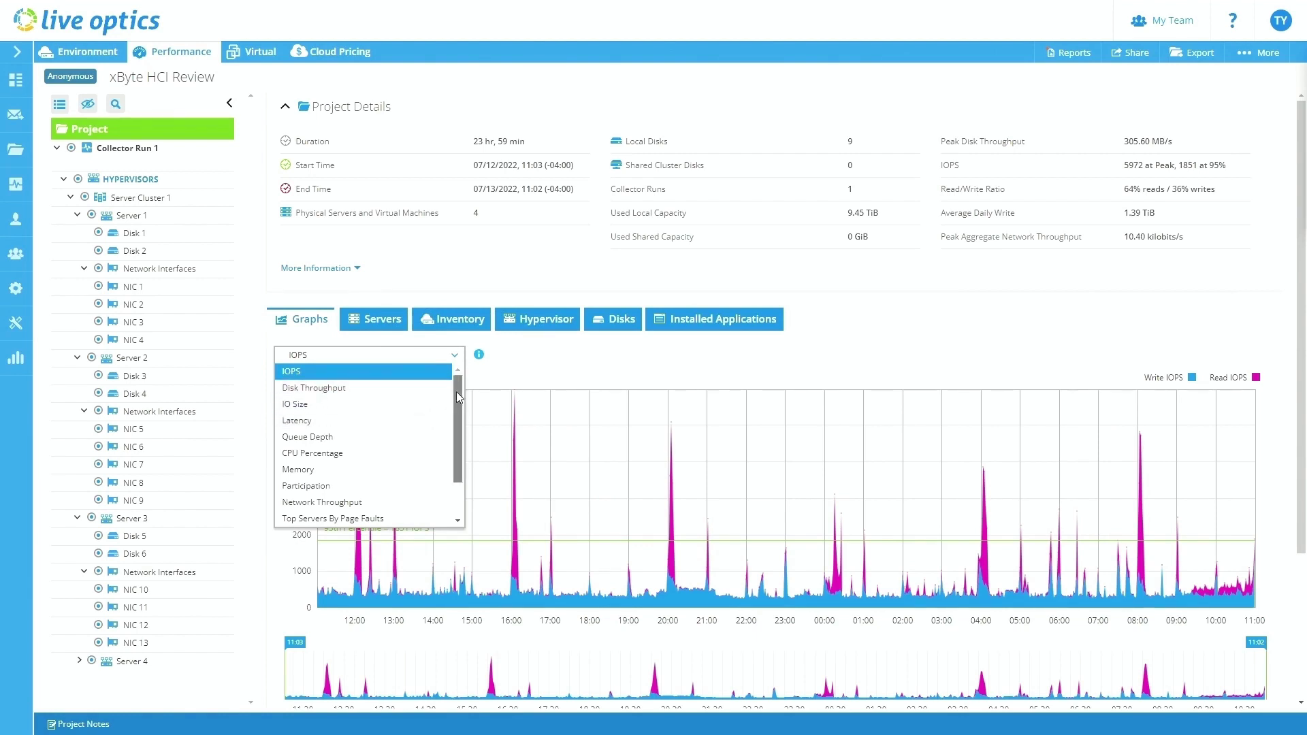
# Choose All at the bottom of the graph metric list to chart every performance metric
pyautogui.moveTo(456, 390); pyautogui.dragTo(459, 442)
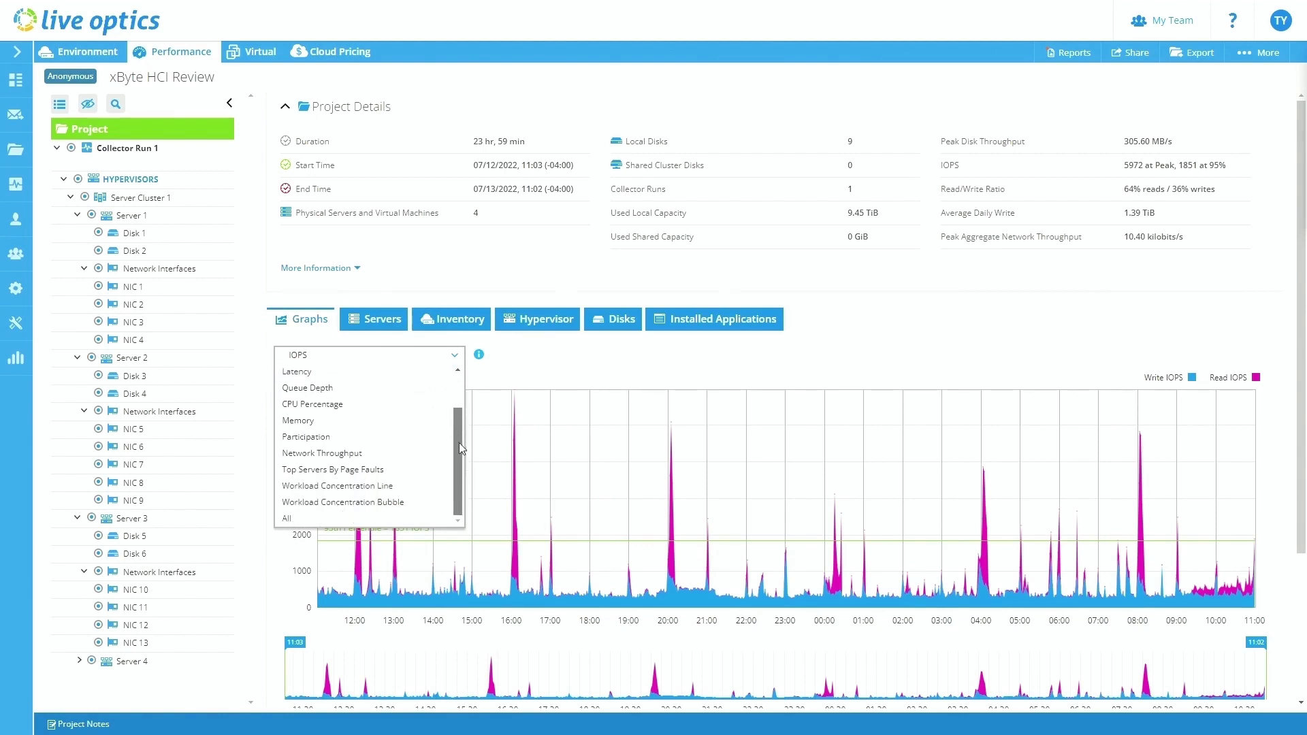
pyautogui.click(371, 519)
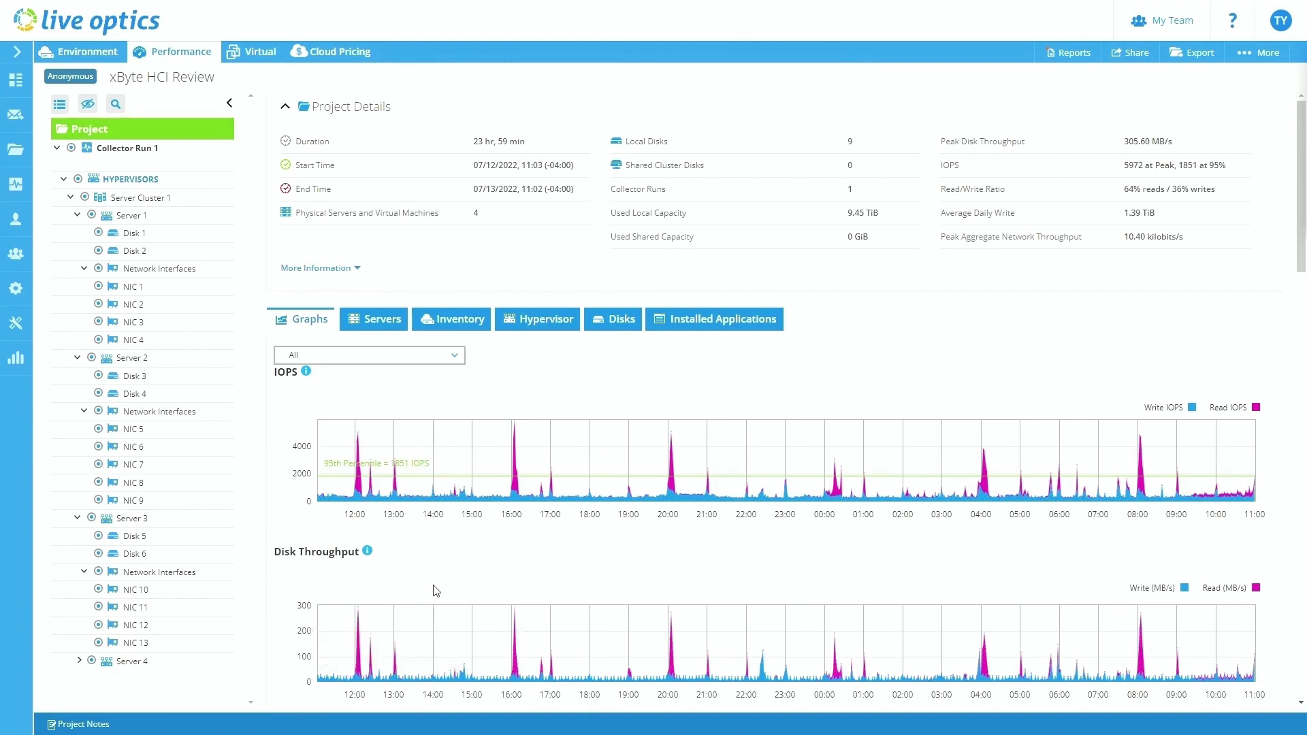
# Scroll down the graphs to IO Size, Latency and Queue Depth, reading the IO Size and Disk Throughput info tips
pyautogui.scroll(-3, 428, 461)
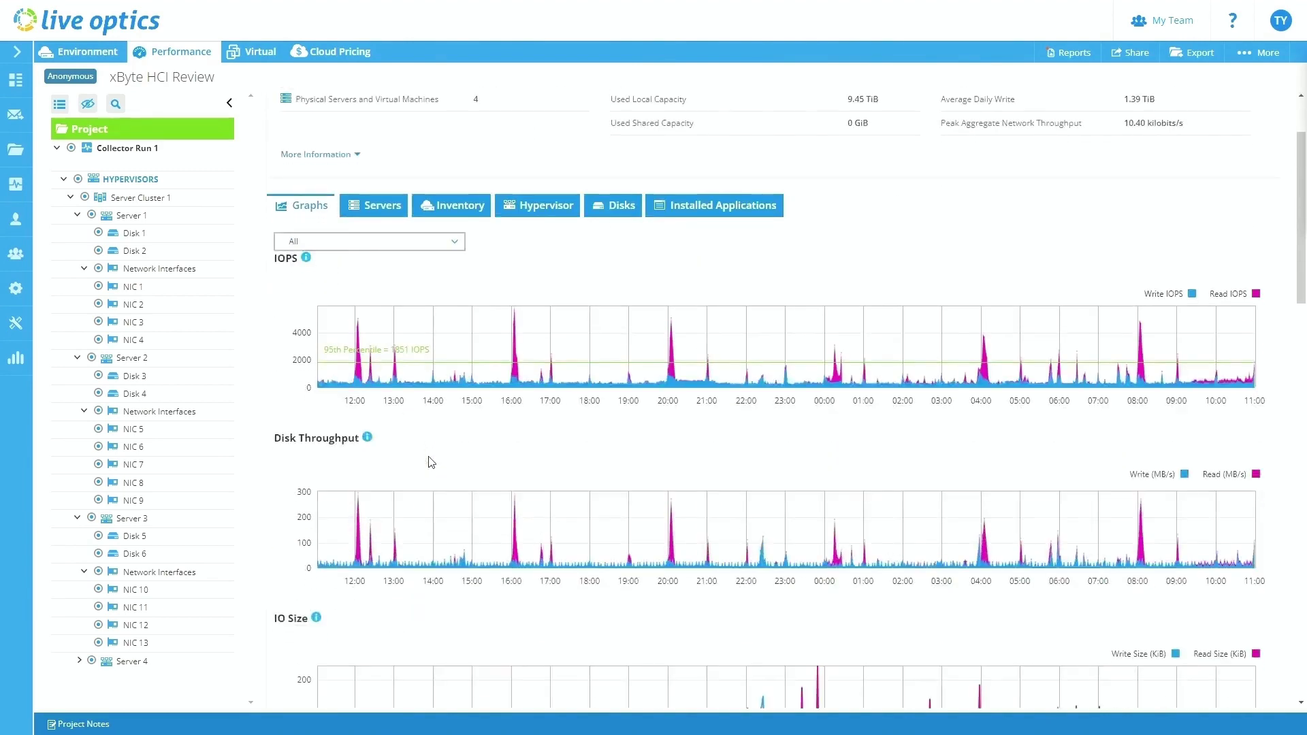
pyautogui.scroll(2, 449, 452)
pyautogui.scroll(-2, 673, 253)
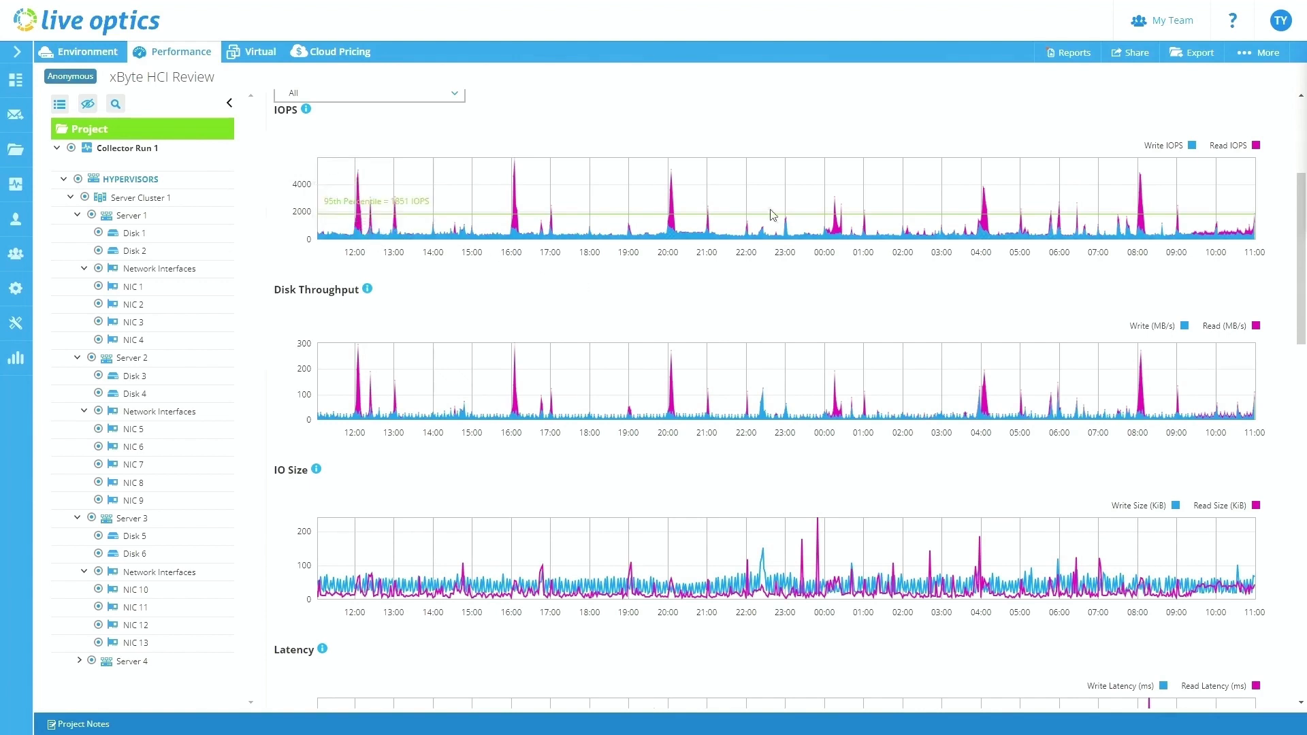
pyautogui.scroll(-2, 1303, 276)
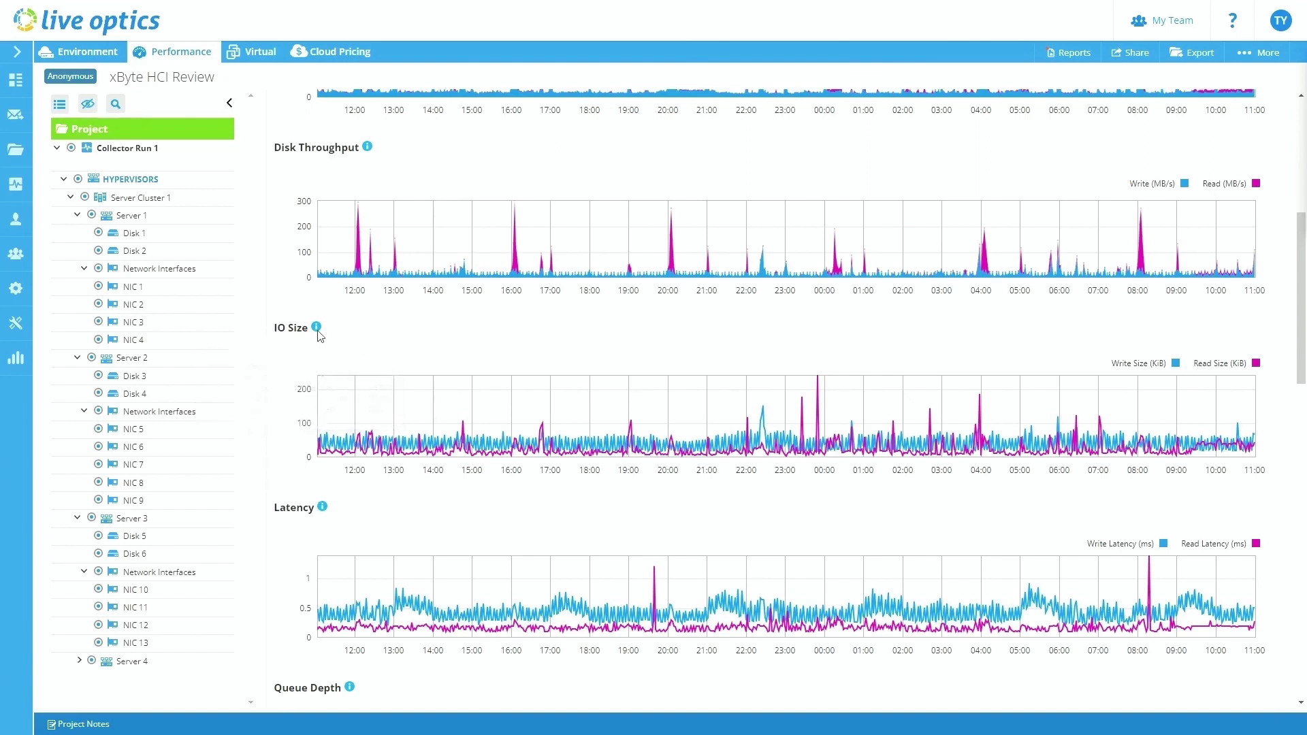
pyautogui.moveTo(317, 330)
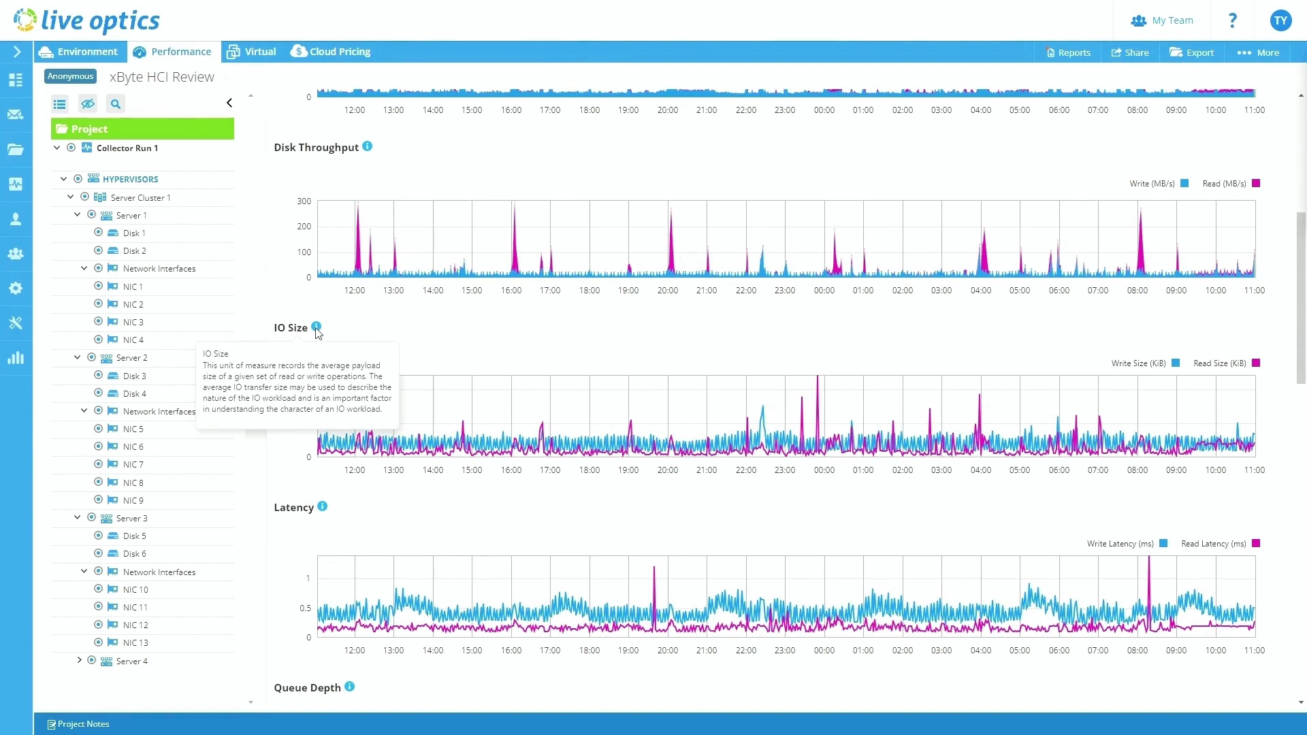
pyautogui.moveTo(367, 148)
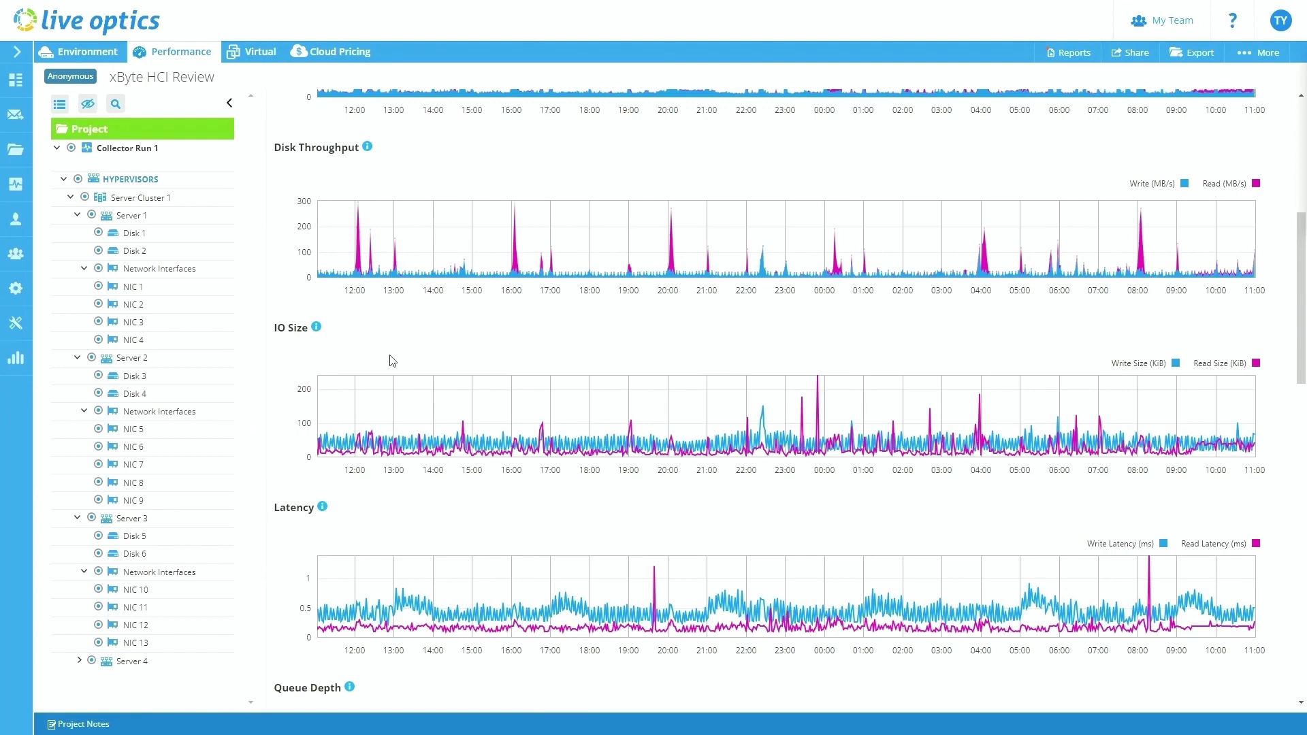
pyautogui.scroll(-3, 392, 360)
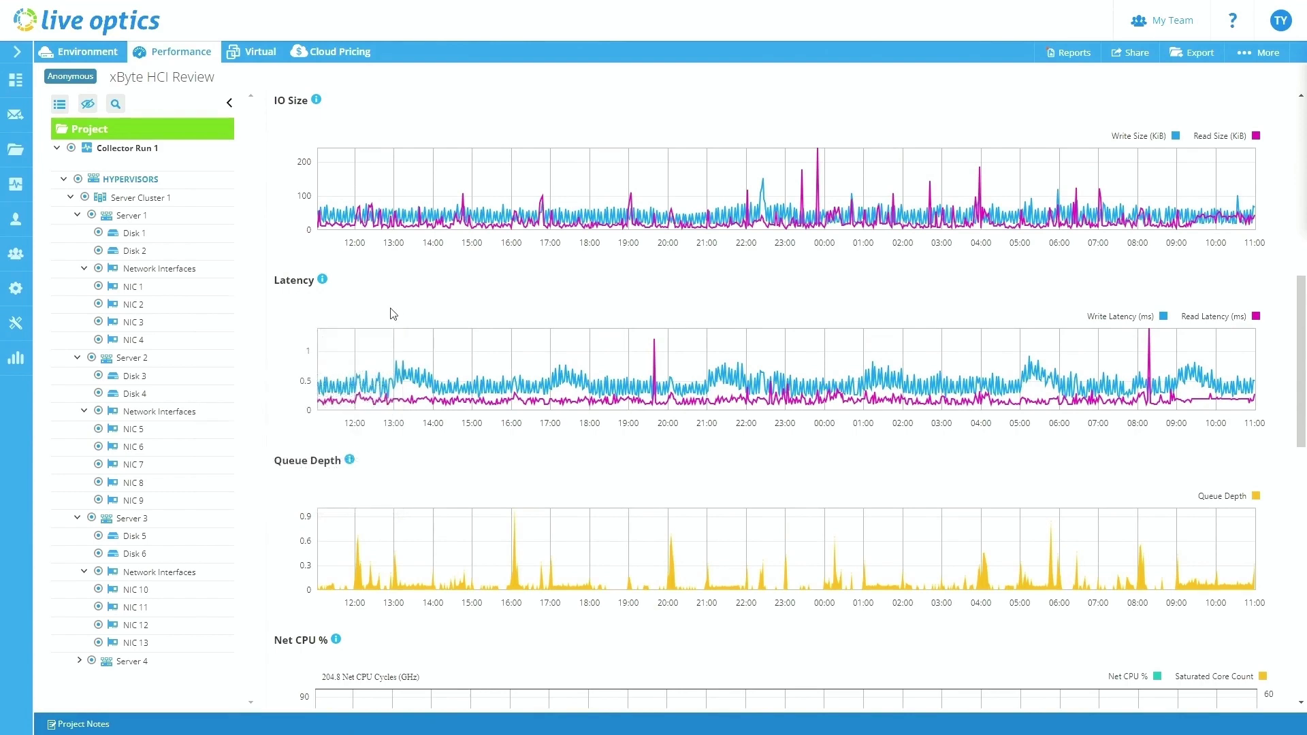
pyautogui.scroll(5, 314, 326)
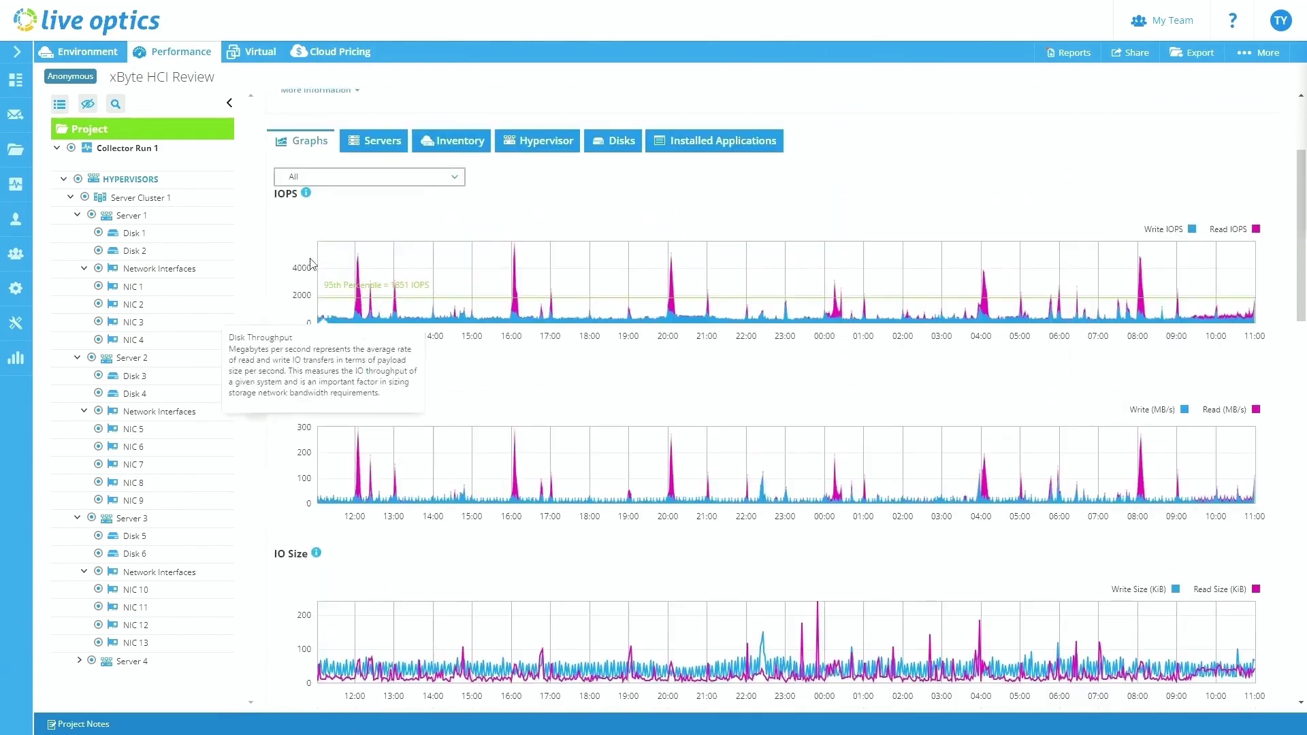
pyautogui.scroll(-2, 397, 388)
pyautogui.scroll(-2, 400, 461)
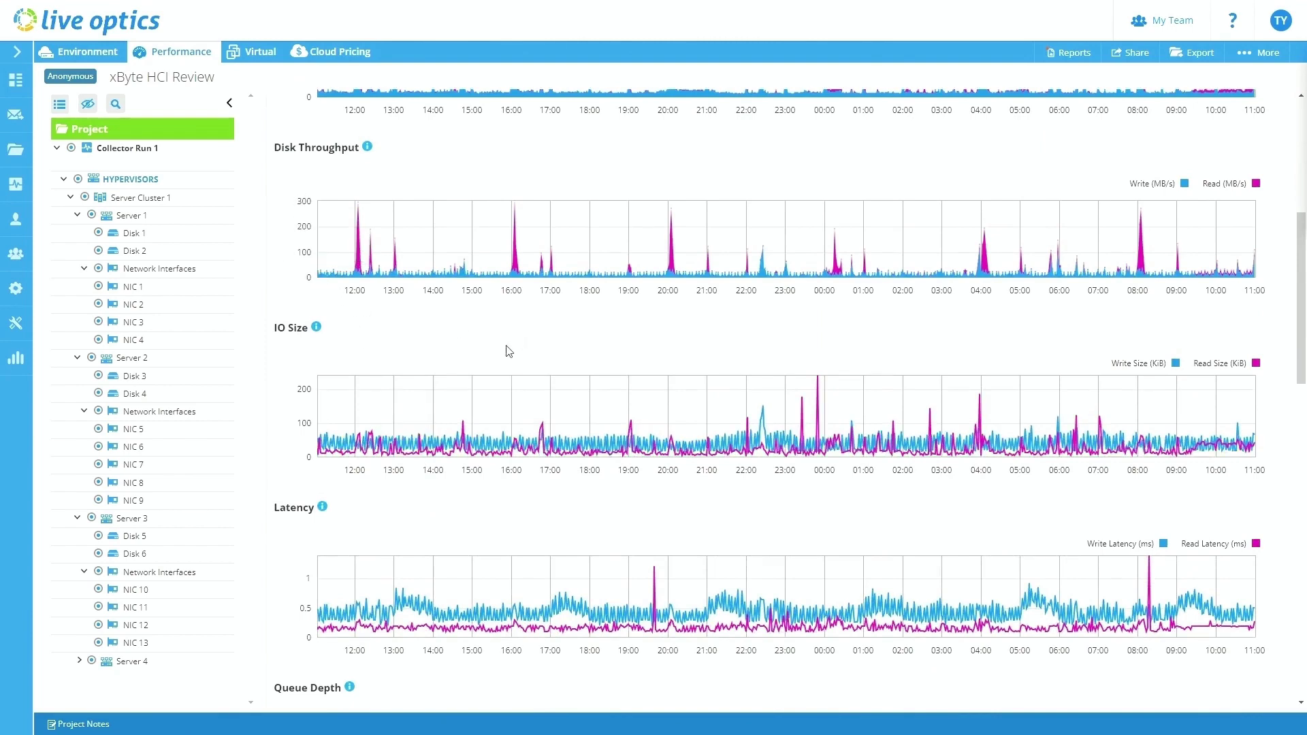
pyautogui.scroll(-2, 509, 352)
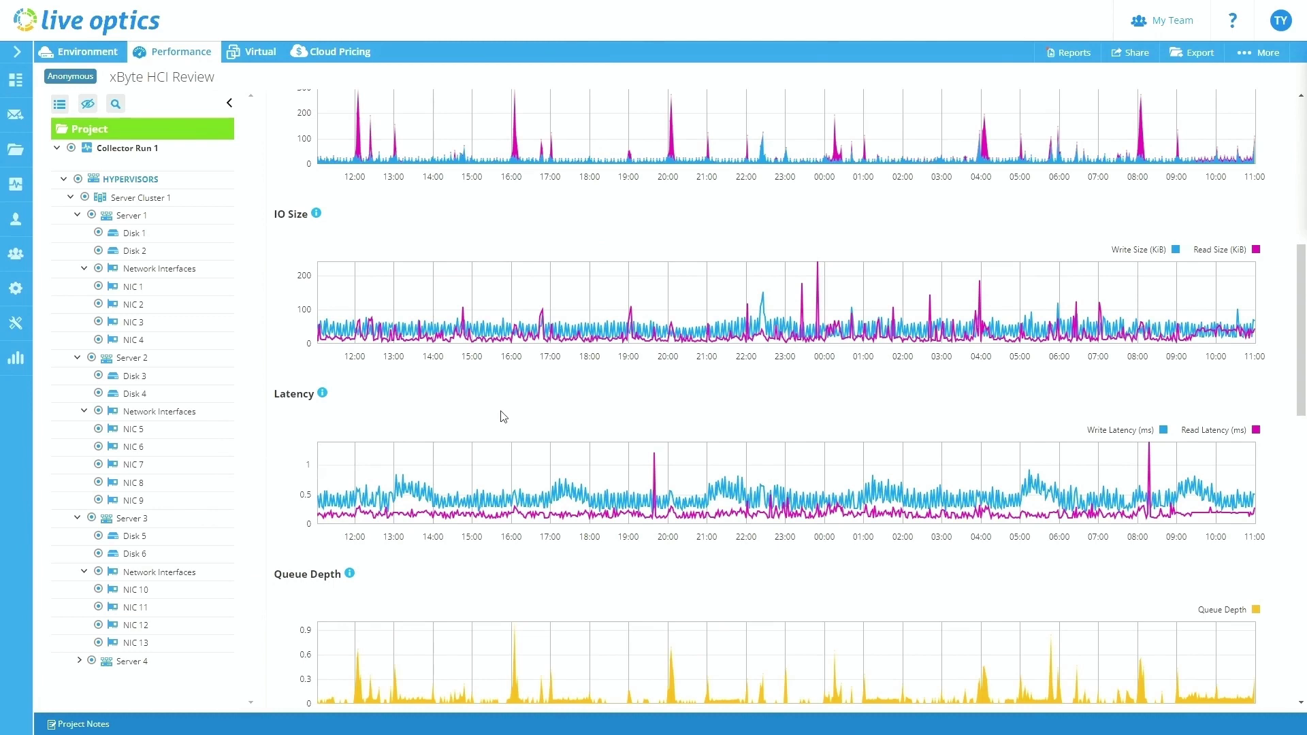
pyautogui.moveTo(356, 513)
pyautogui.scroll(-5, 344, 466)
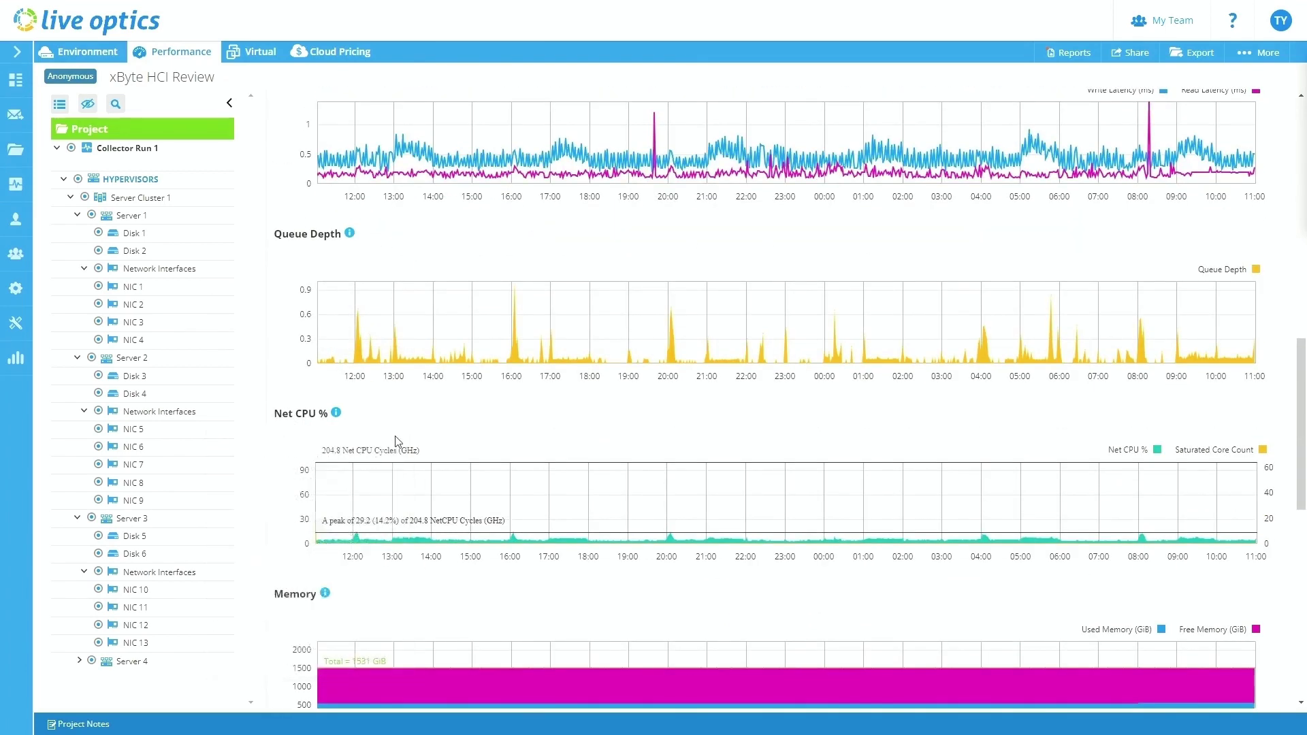
pyautogui.scroll(-2, 396, 441)
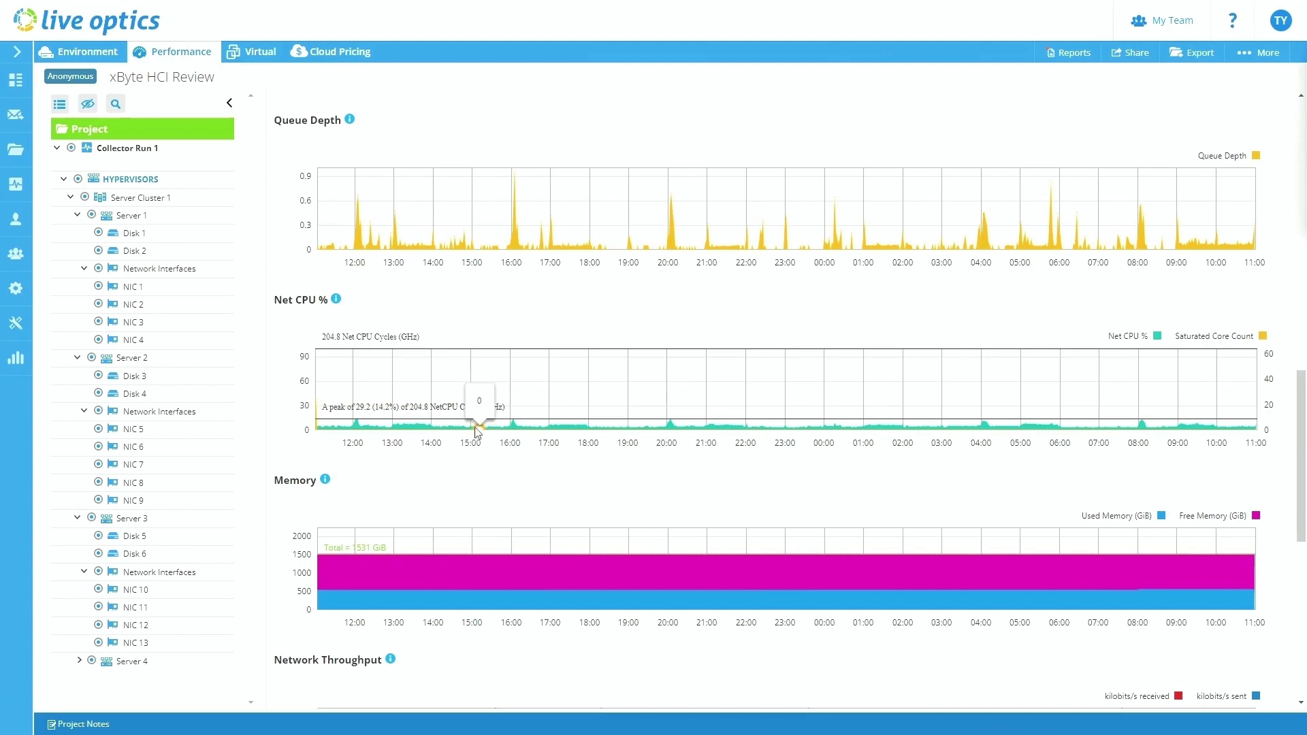
pyautogui.scroll(-2, 489, 467)
pyautogui.scroll(-2, 490, 470)
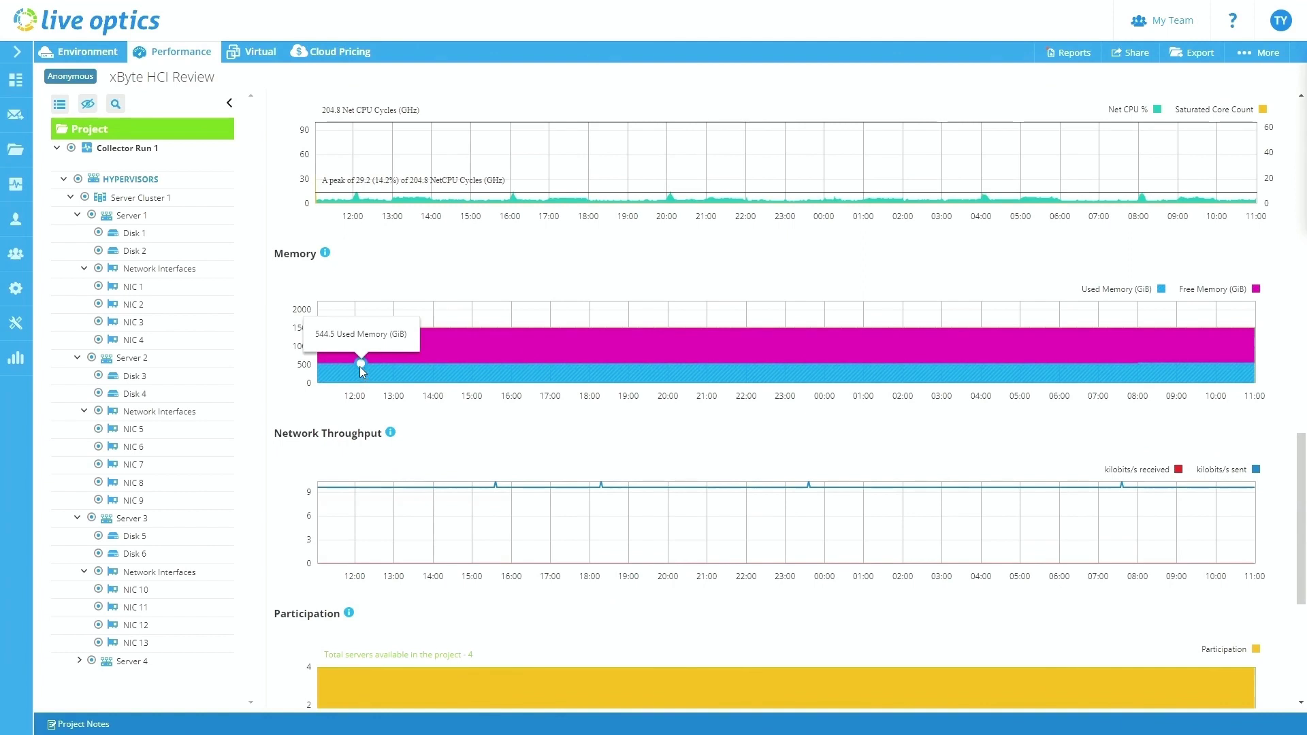
pyautogui.scroll(2, 409, 332)
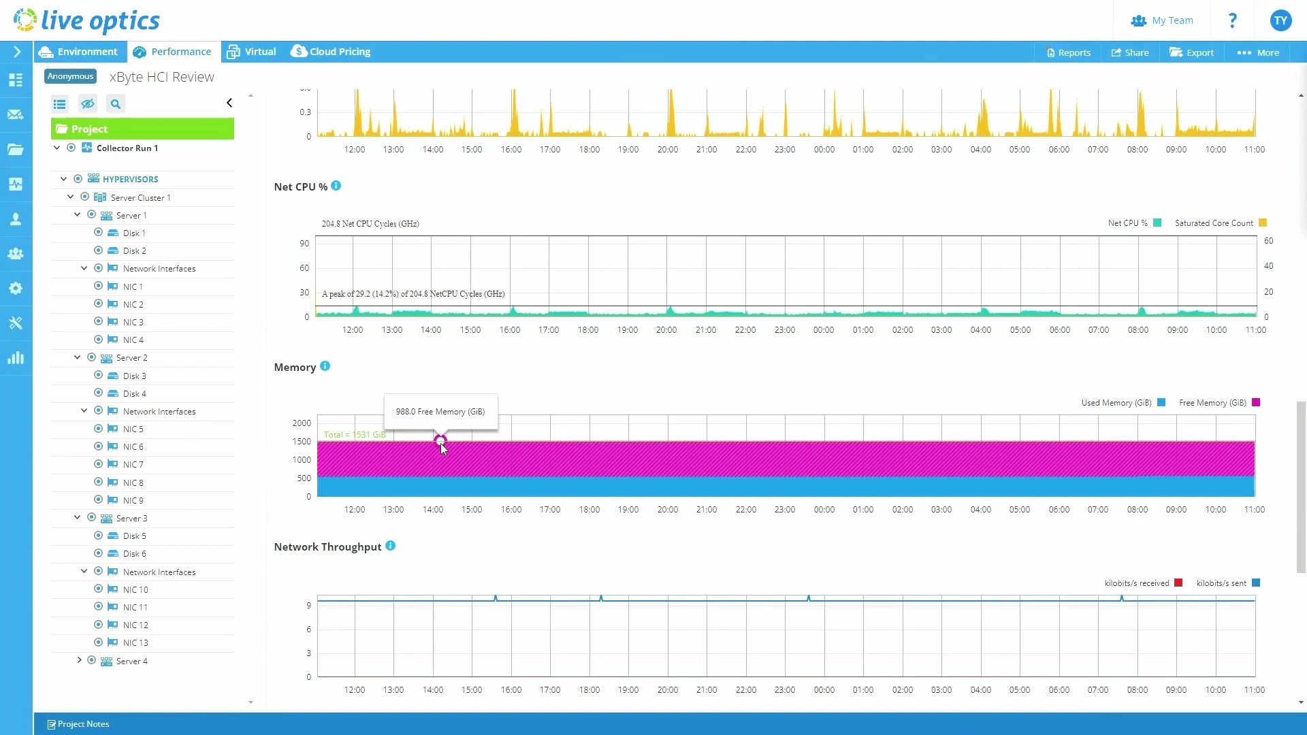
pyautogui.scroll(-3, 440, 443)
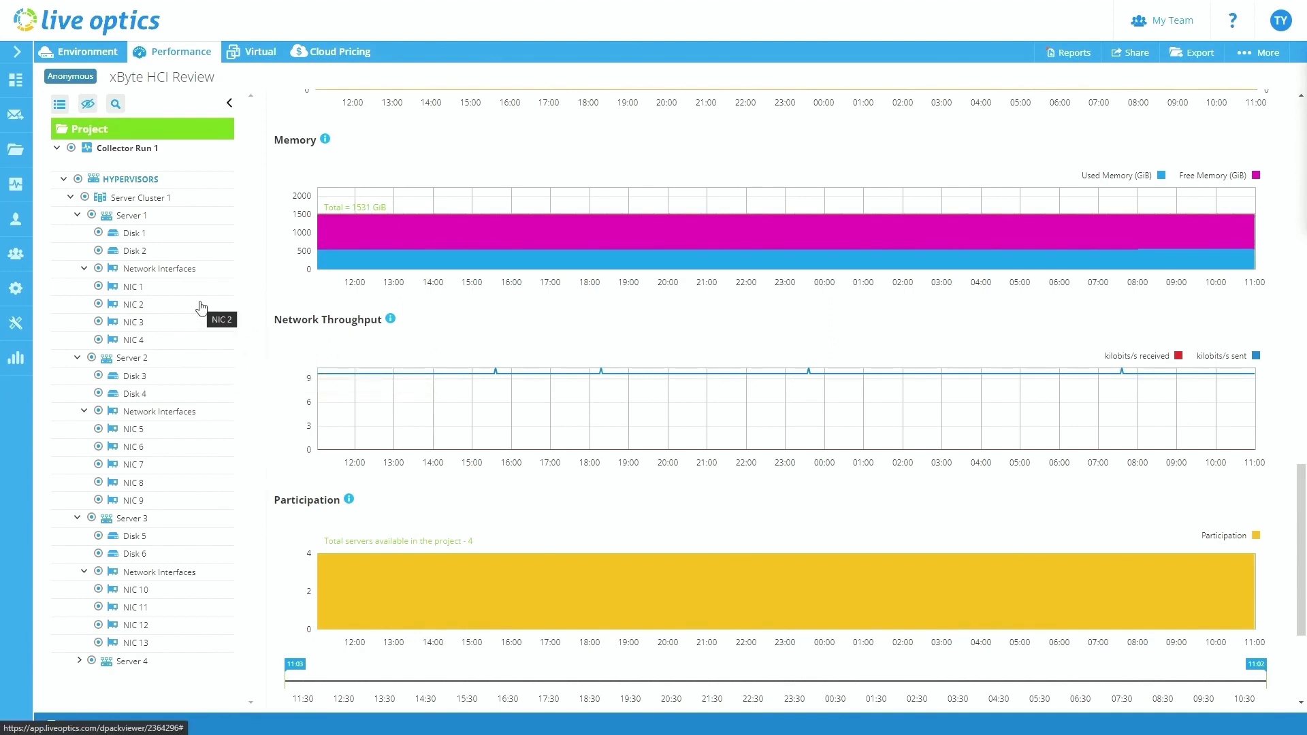
pyautogui.scroll(-3, 337, 358)
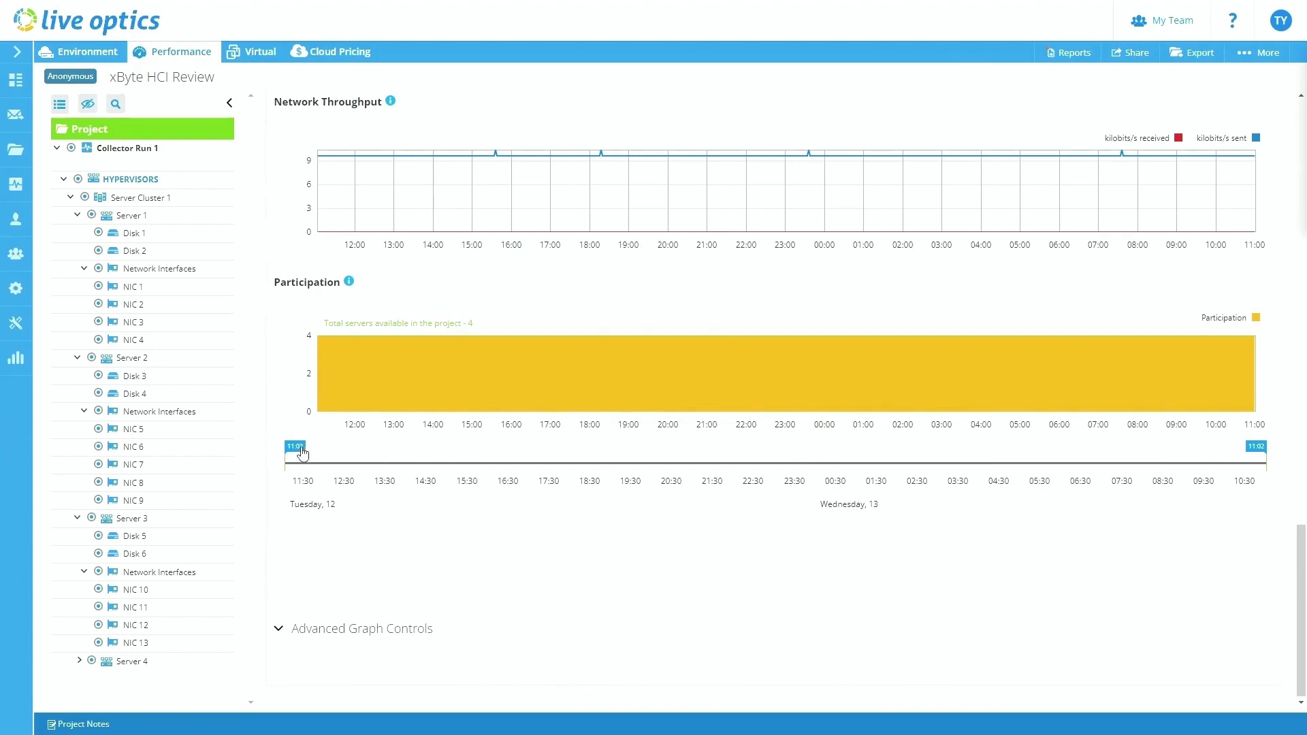
pyautogui.scroll(8, 371, 250)
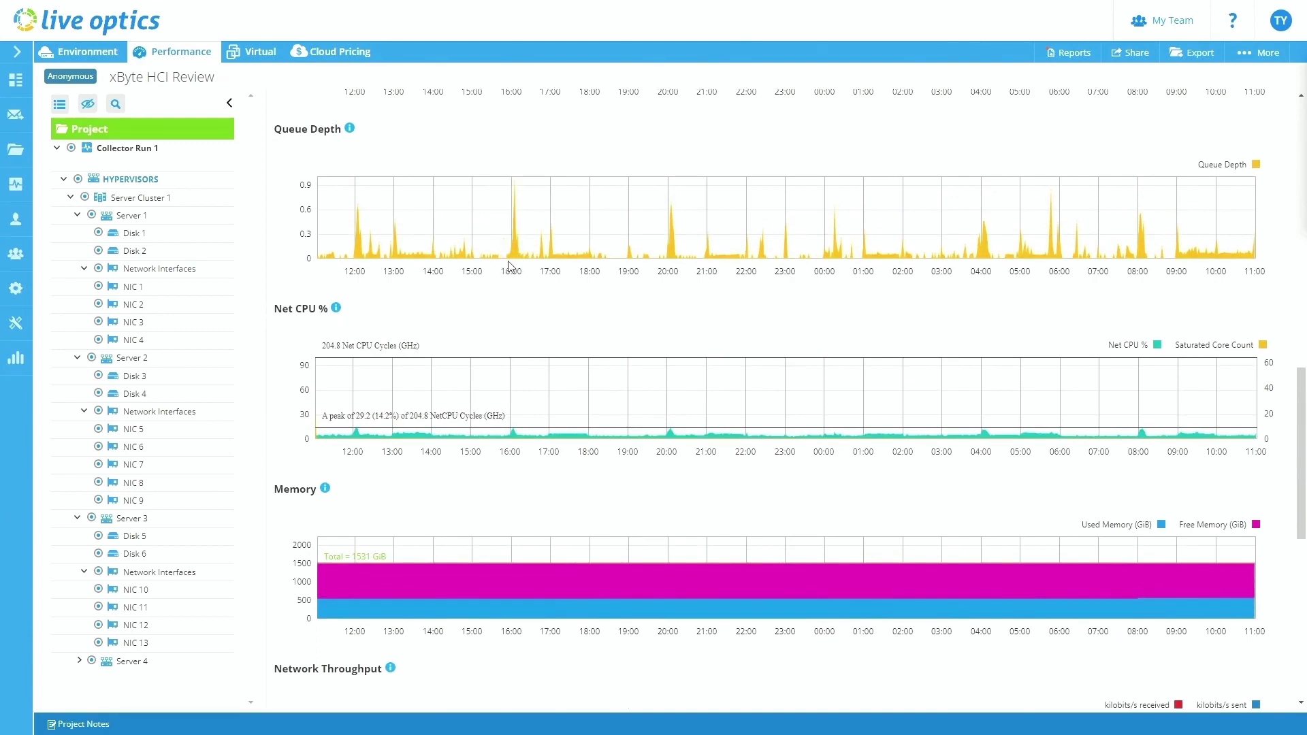
pyautogui.scroll(-8, 508, 272)
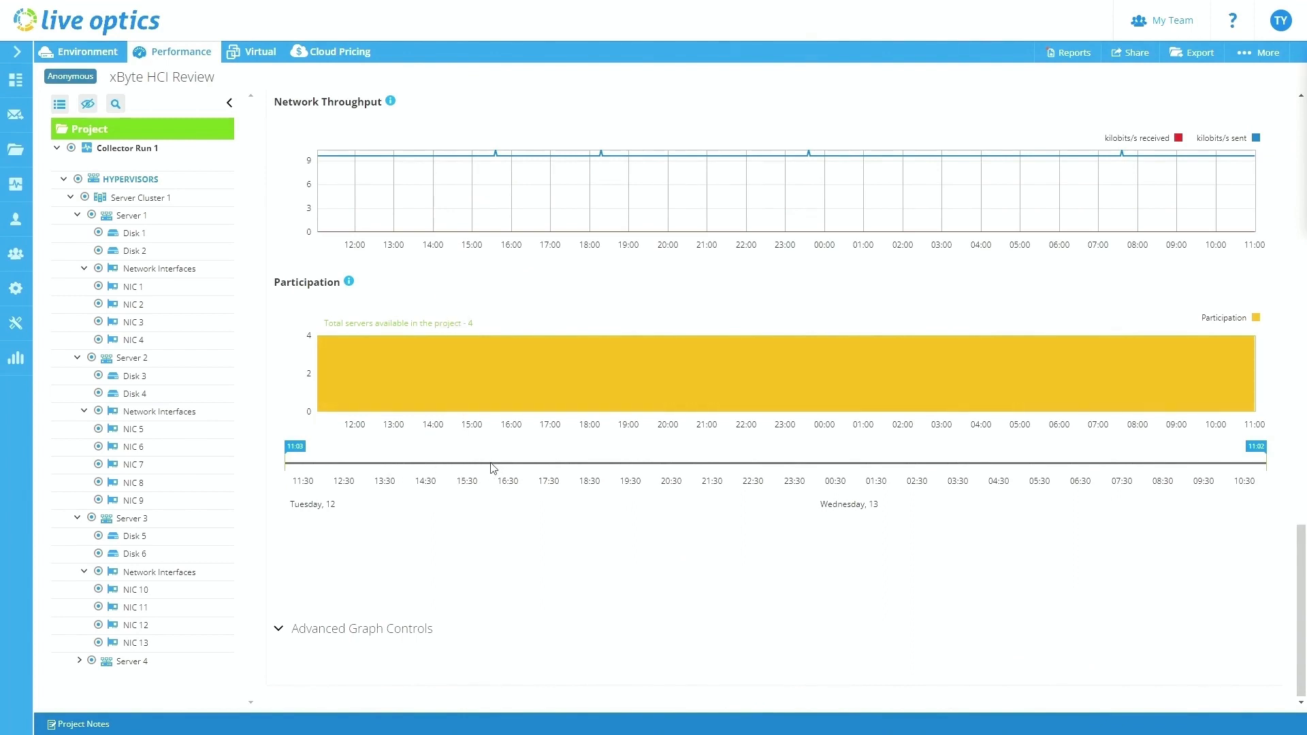
pyautogui.scroll(8, 539, 489)
pyautogui.scroll(-5, 539, 495)
pyautogui.scroll(15, 539, 495)
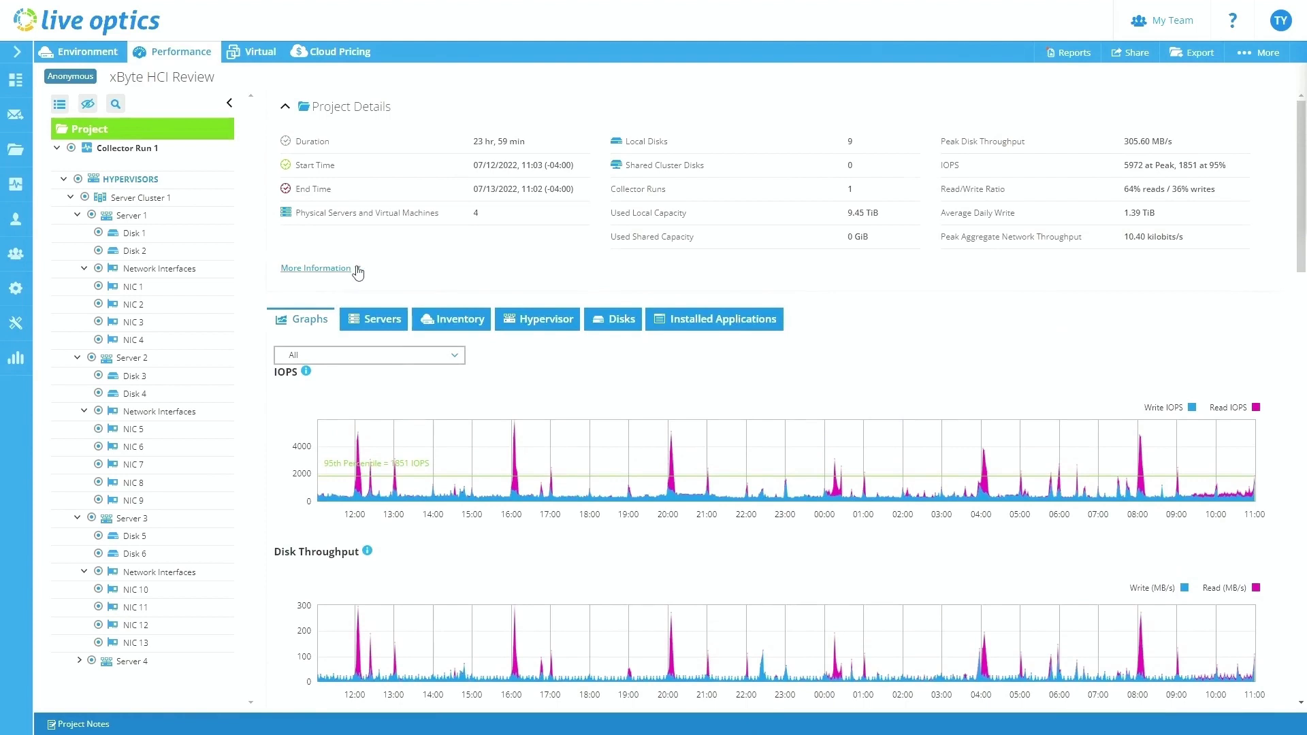
# Expand Project Details with More Information and point out the Read/Write Ratio and 1851 IOPS at 95%
pyautogui.click(357, 271)
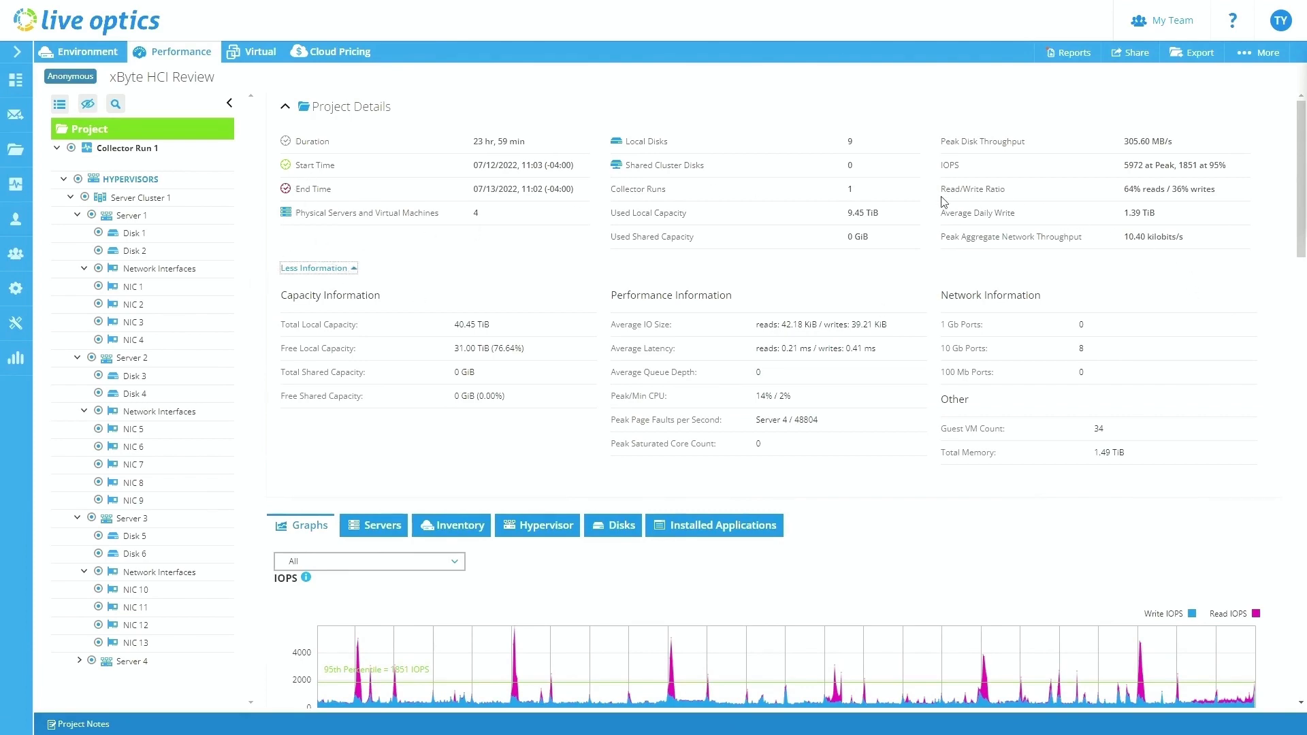
pyautogui.scroll(-5, 699, 172)
pyautogui.scroll(5, 429, 320)
pyautogui.moveTo(939, 191); pyautogui.dragTo(1022, 196)
pyautogui.click(1124, 170)
pyautogui.moveTo(1125, 173); pyautogui.dragTo(1232, 166)
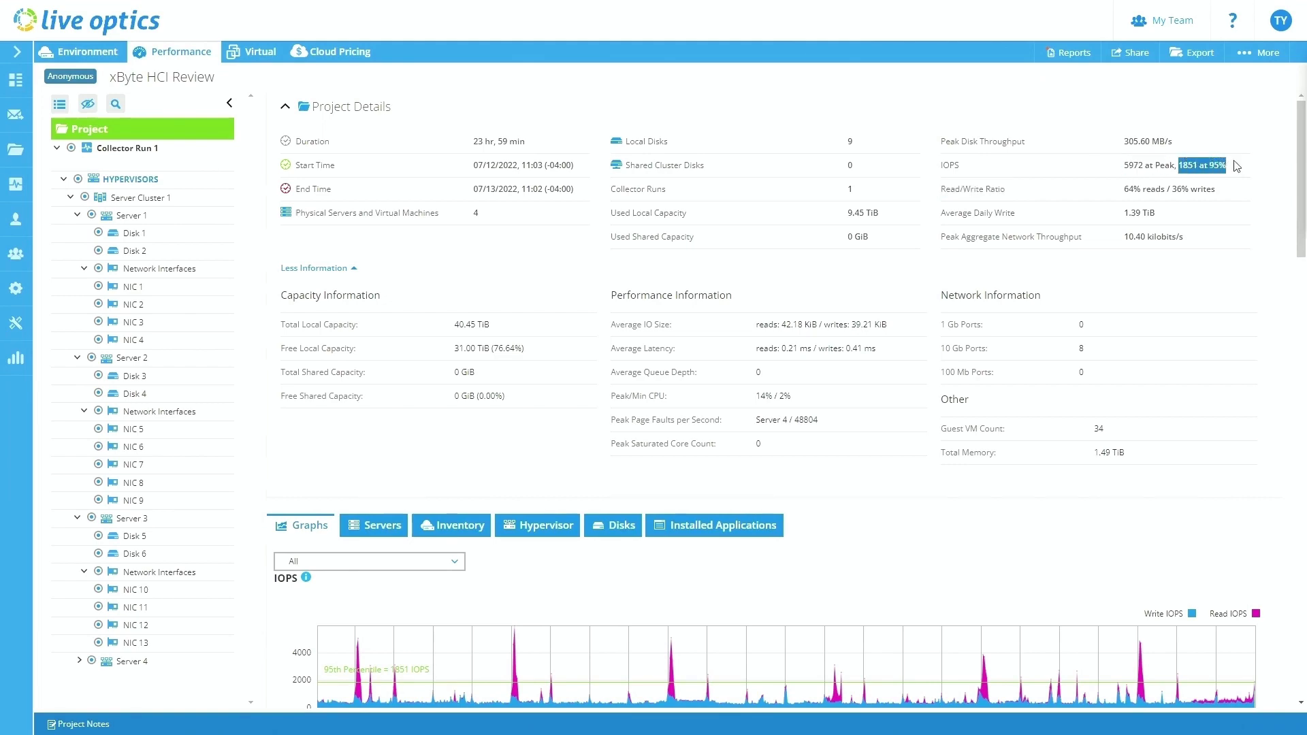
# Point out the Average IO Size figures, including reads at 42.18 KiB, then scroll through the details
pyautogui.scroll(-2, 1103, 163)
pyautogui.scroll(2, 1018, 213)
pyautogui.moveTo(608, 324); pyautogui.dragTo(891, 331)
pyautogui.click(893, 331)
pyautogui.moveTo(755, 325); pyautogui.dragTo(820, 325)
pyautogui.click(899, 328)
pyautogui.scroll(-2, 846, 345)
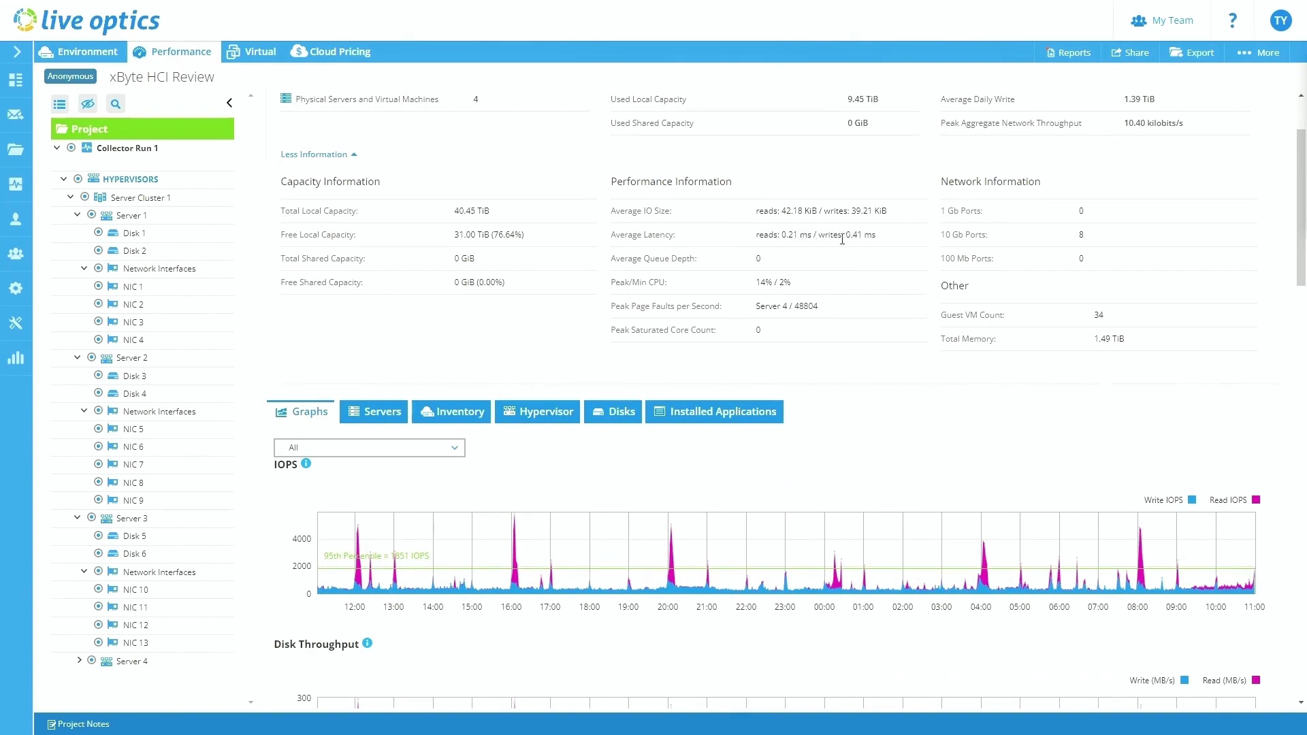
pyautogui.scroll(-1, 837, 256)
pyautogui.scroll(1, 461, 367)
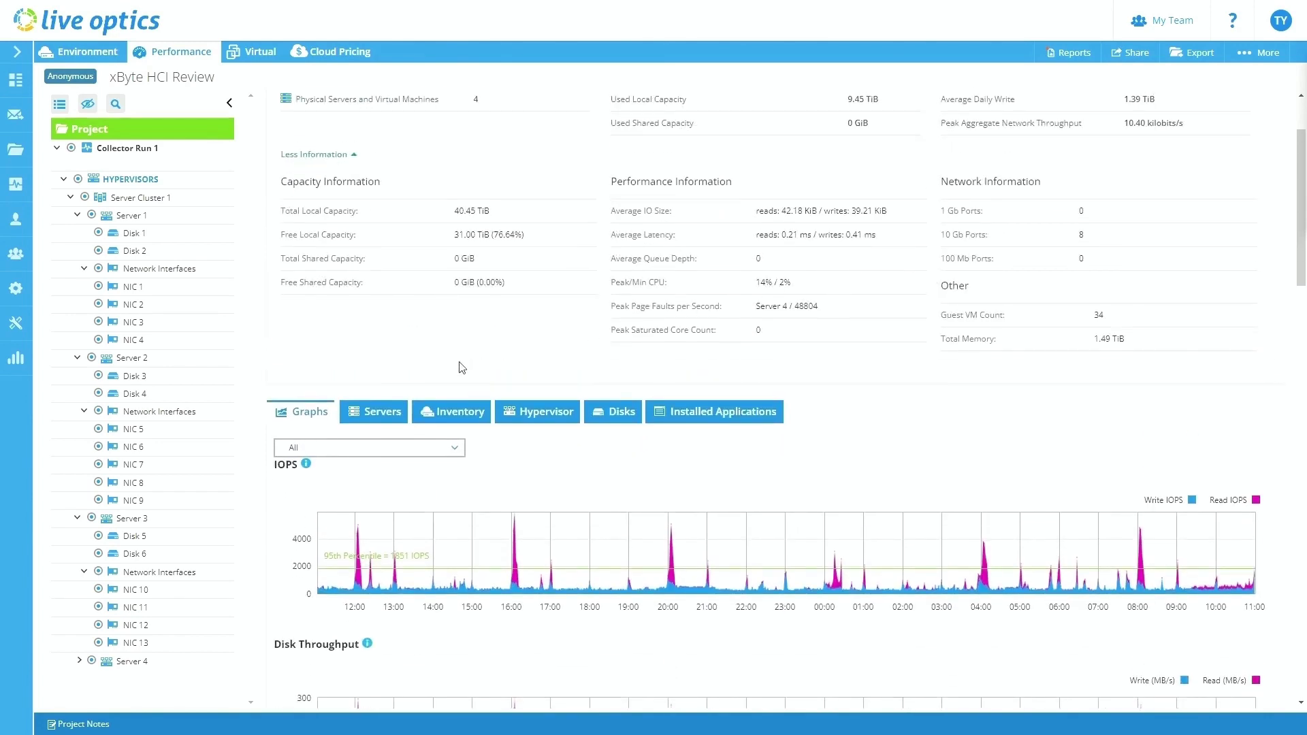
# Show the Servers tab's per-server table and check its Free Capacity filter options
pyautogui.click(382, 420)
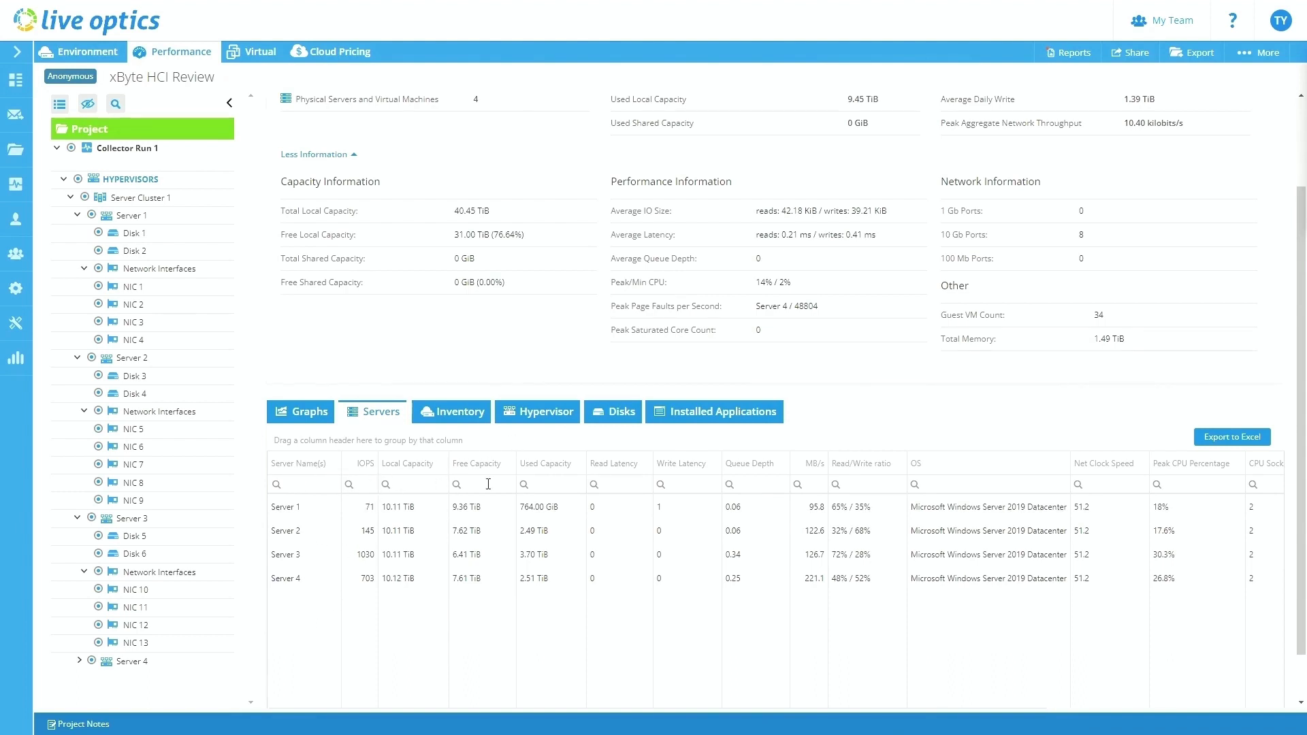
pyautogui.click(456, 484)
# Show the Inventory tab listing the four hypervisors' roles, models, service tags, CPUs and memory
pyautogui.click(449, 415)
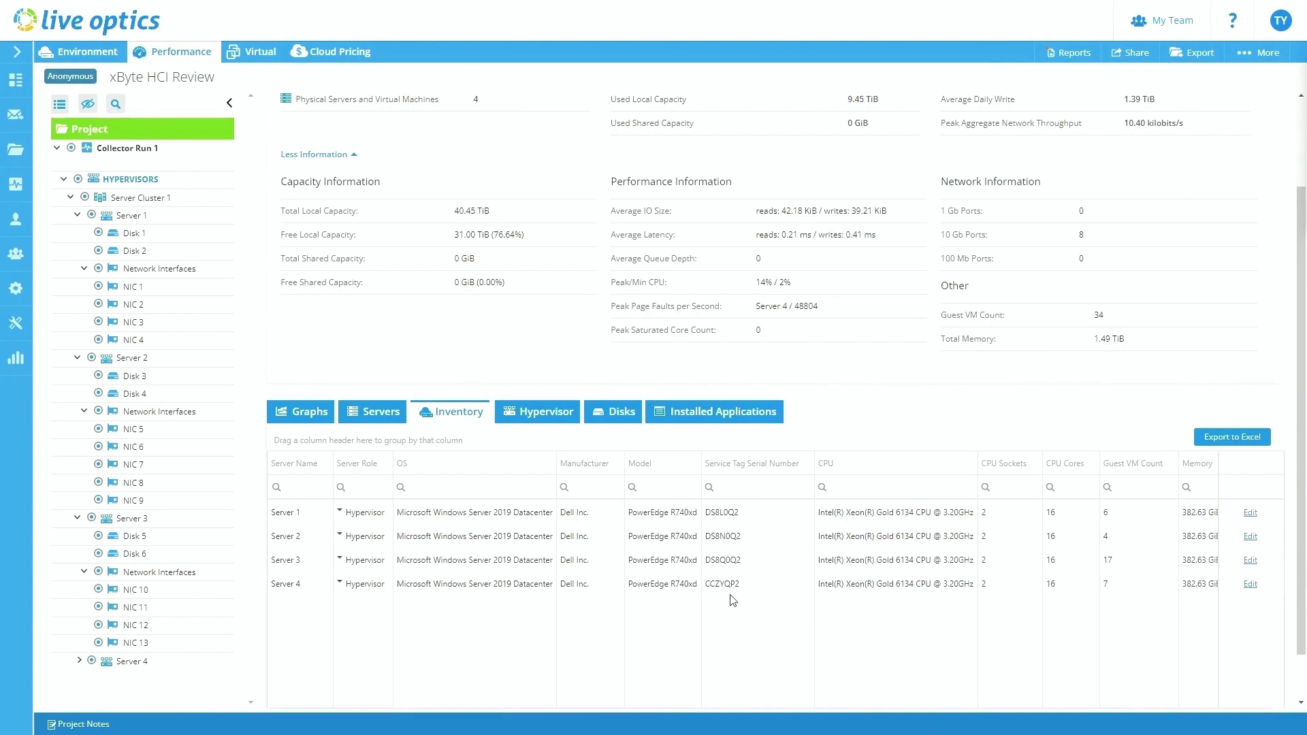
# Show the Hypervisor tab summarizing 34 guest VMs, 90 vCPU and 458.61 GiB provisioned memory
pyautogui.click(559, 421)
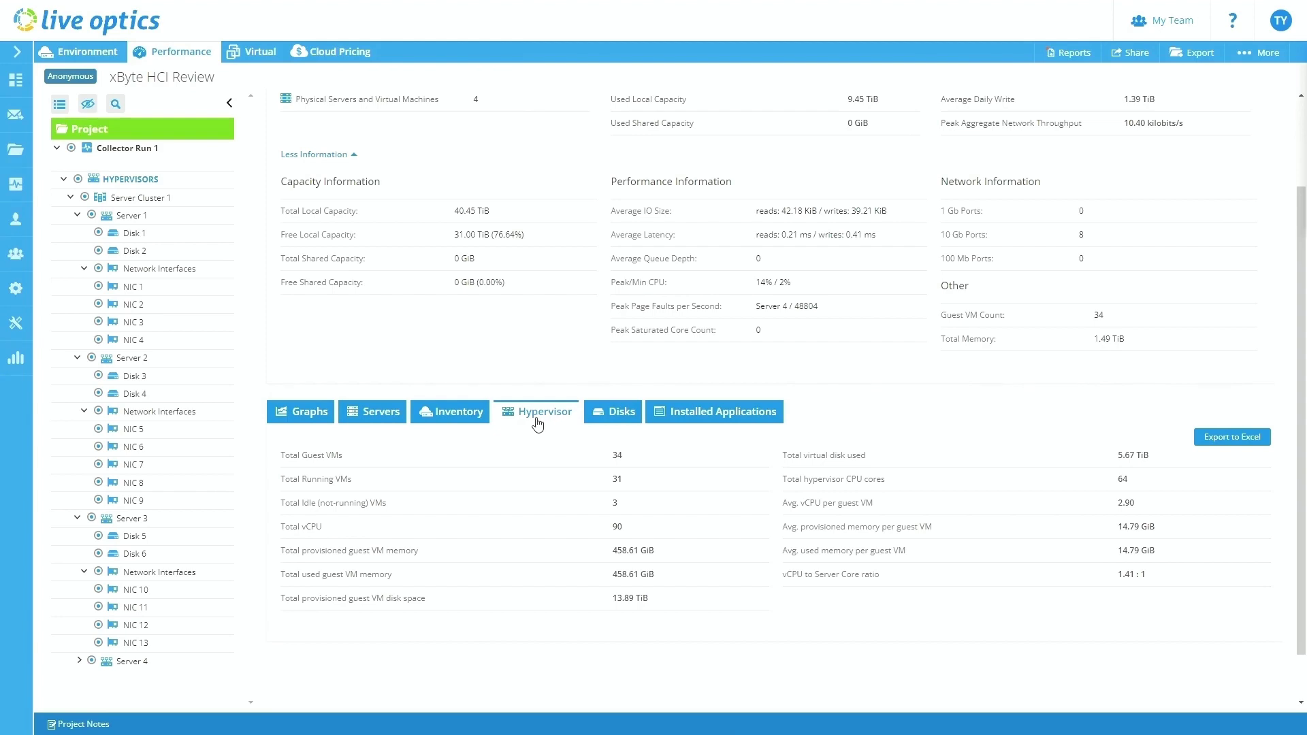
# Show the Disks table and sort it by queue depth, then by read and write latency
pyautogui.click(633, 414)
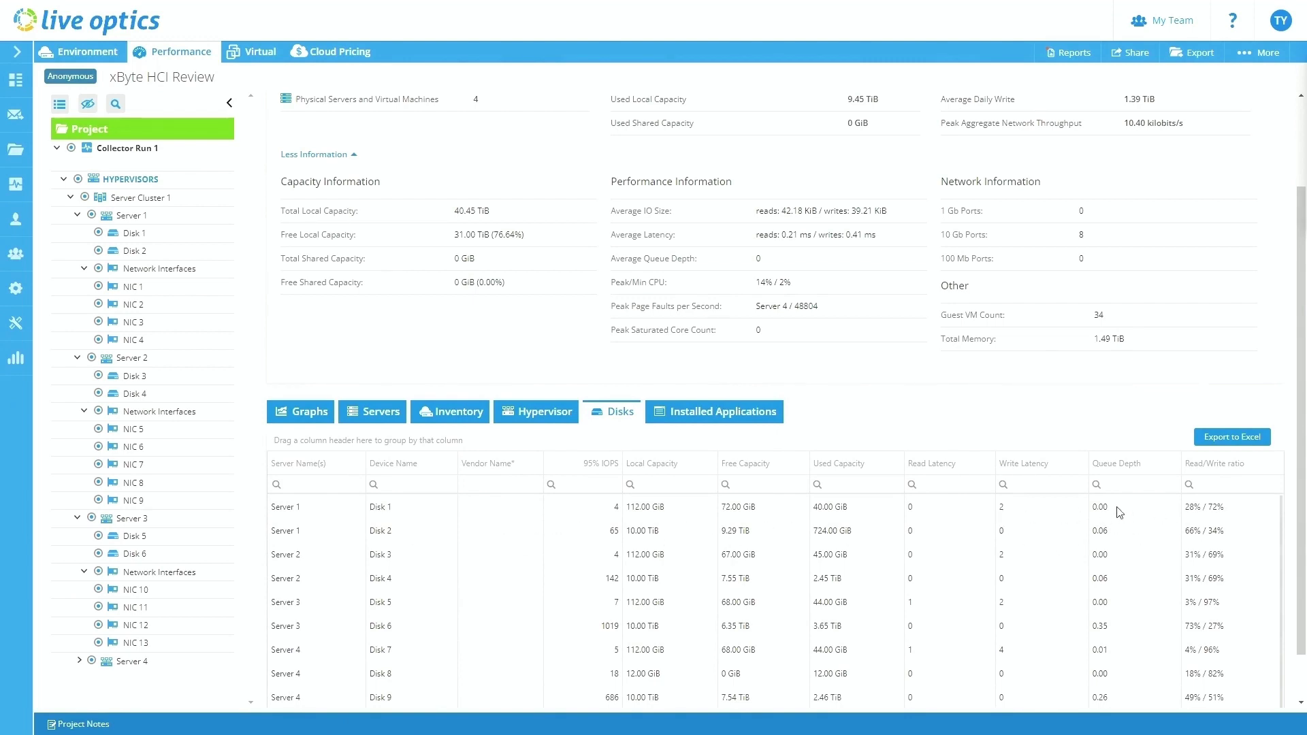
pyautogui.click(1129, 467)
pyautogui.click(1126, 468)
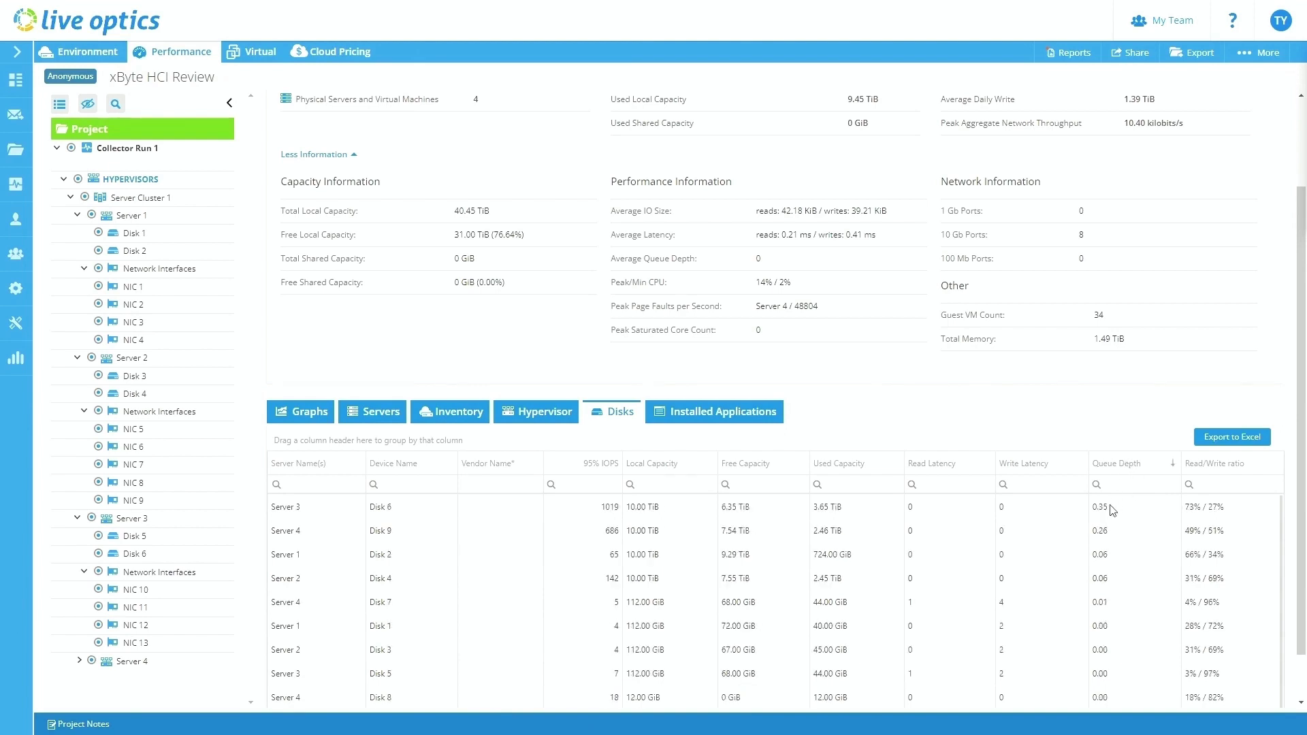
pyautogui.click(1017, 468)
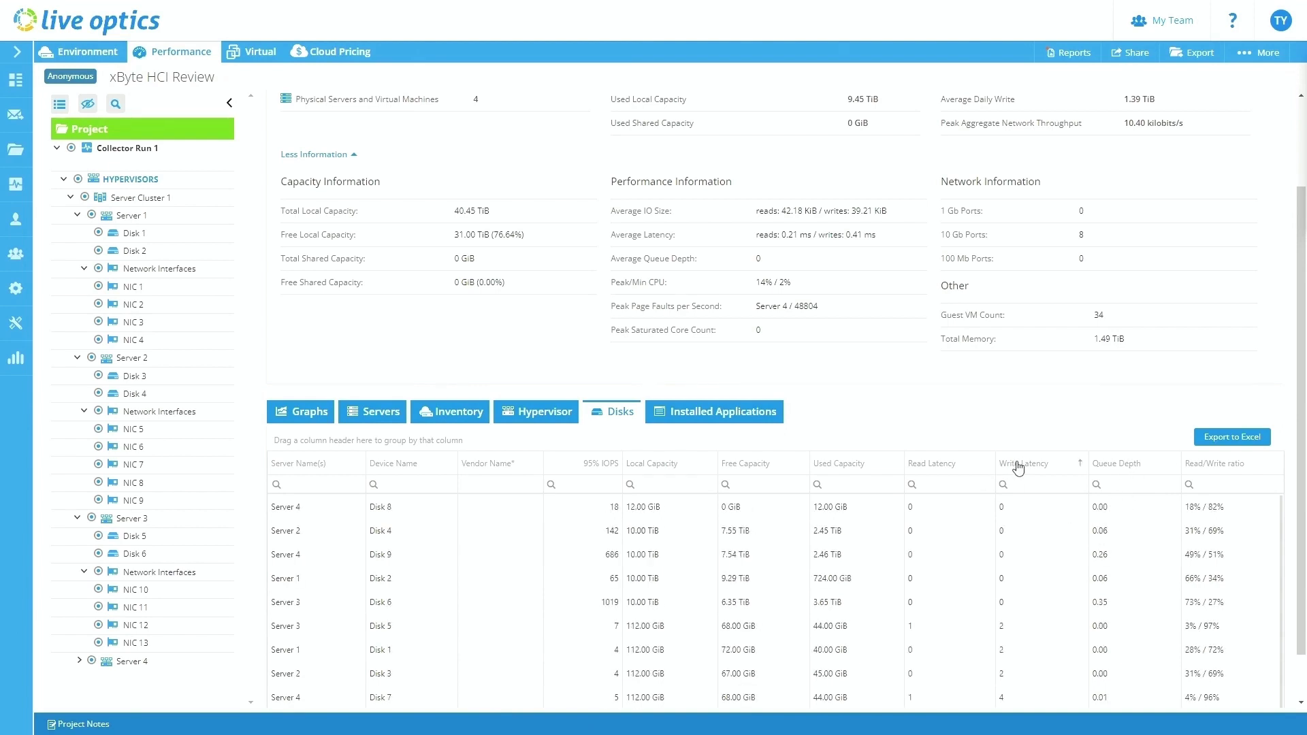
pyautogui.click(959, 468)
pyautogui.click(1034, 465)
pyautogui.click(1037, 462)
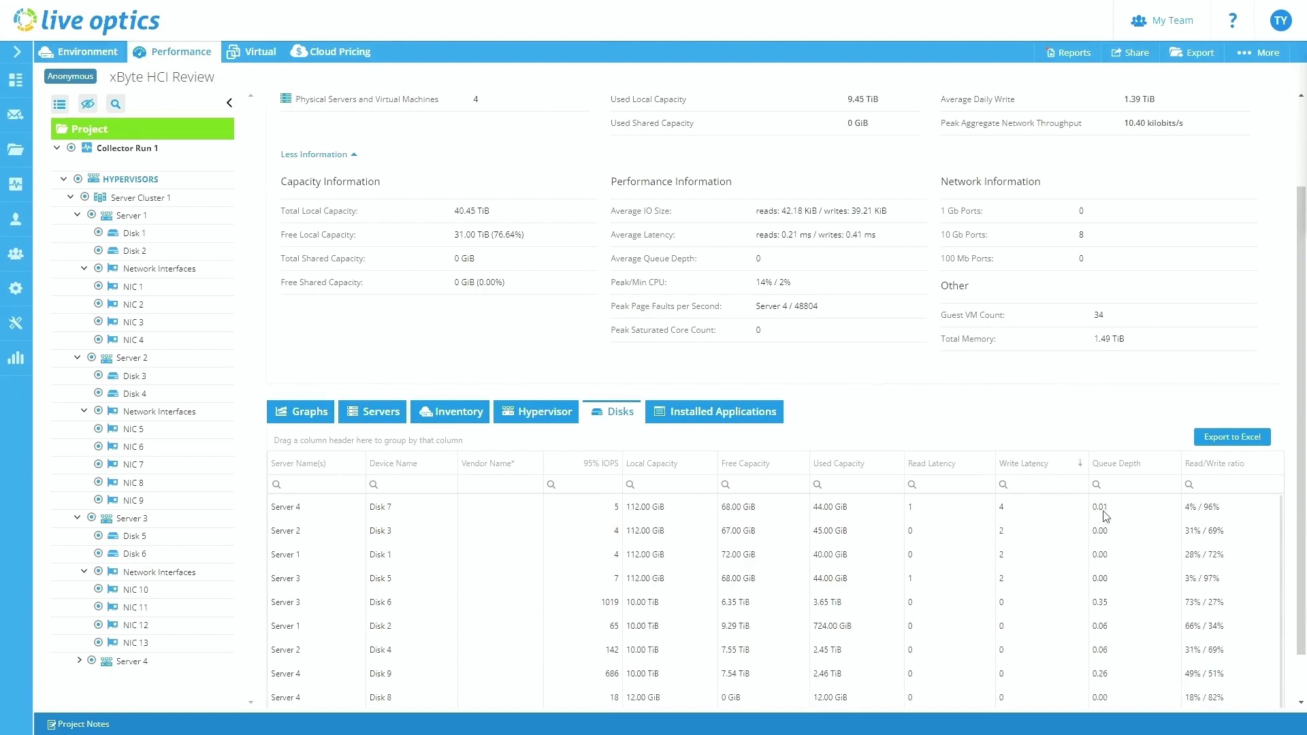
# Sort the nine disks by read/write ratio in reversed order
pyautogui.scroll(-1, 1041, 577)
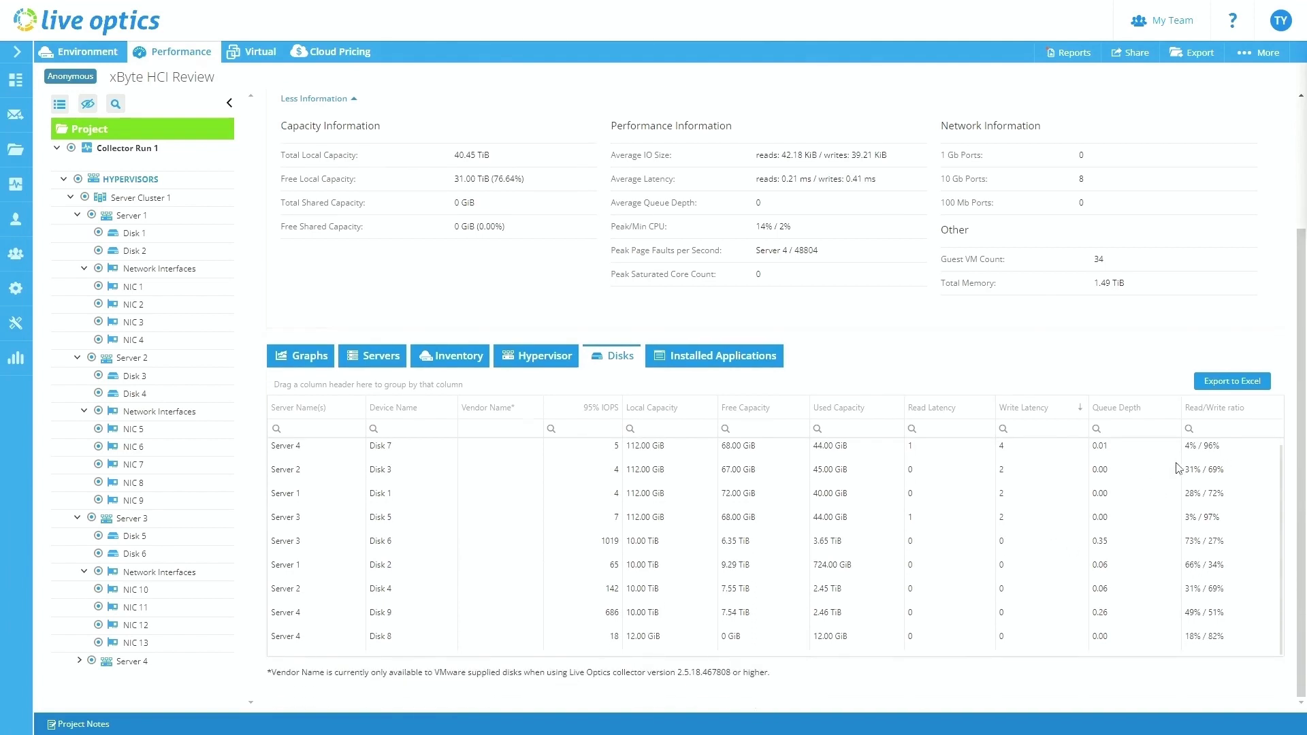
pyautogui.click(1218, 411)
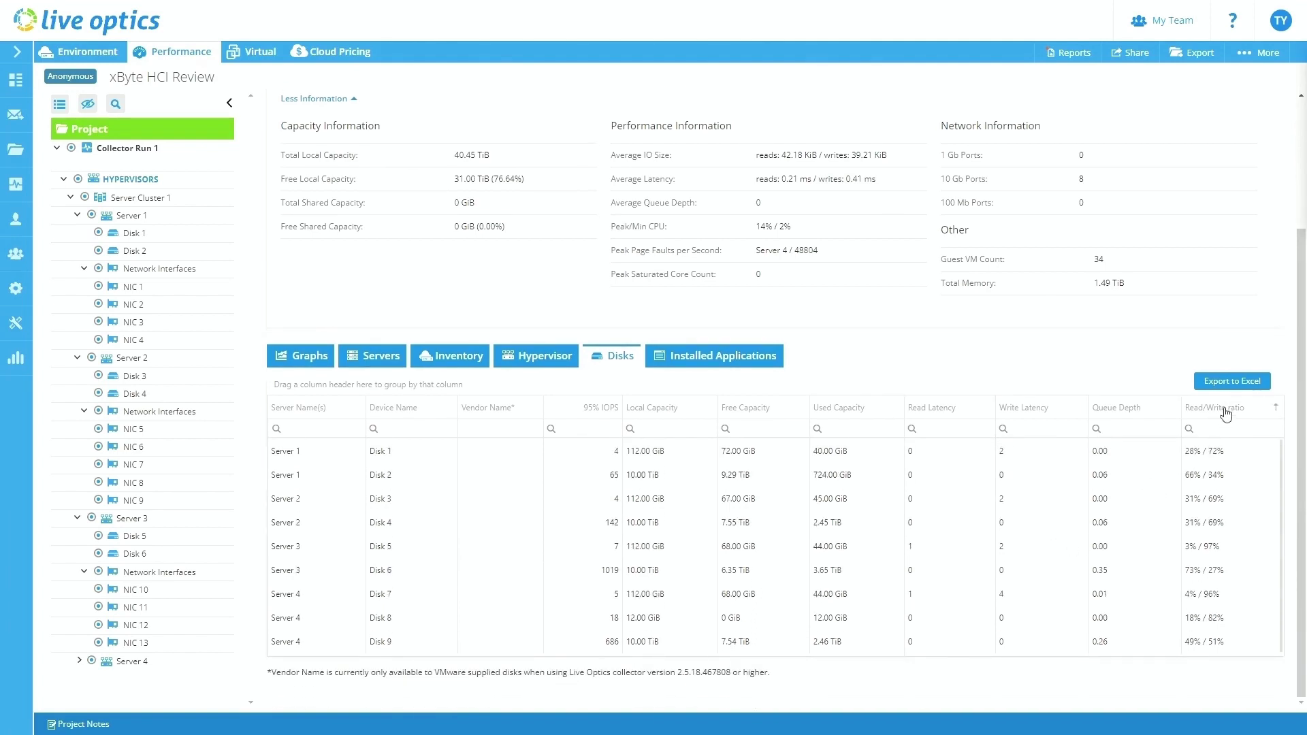
pyautogui.click(1225, 412)
pyautogui.scroll(3, 453, 282)
# Review each server's installed applications, then bring up the Virtual summary of 34 guest VMs
pyautogui.click(712, 526)
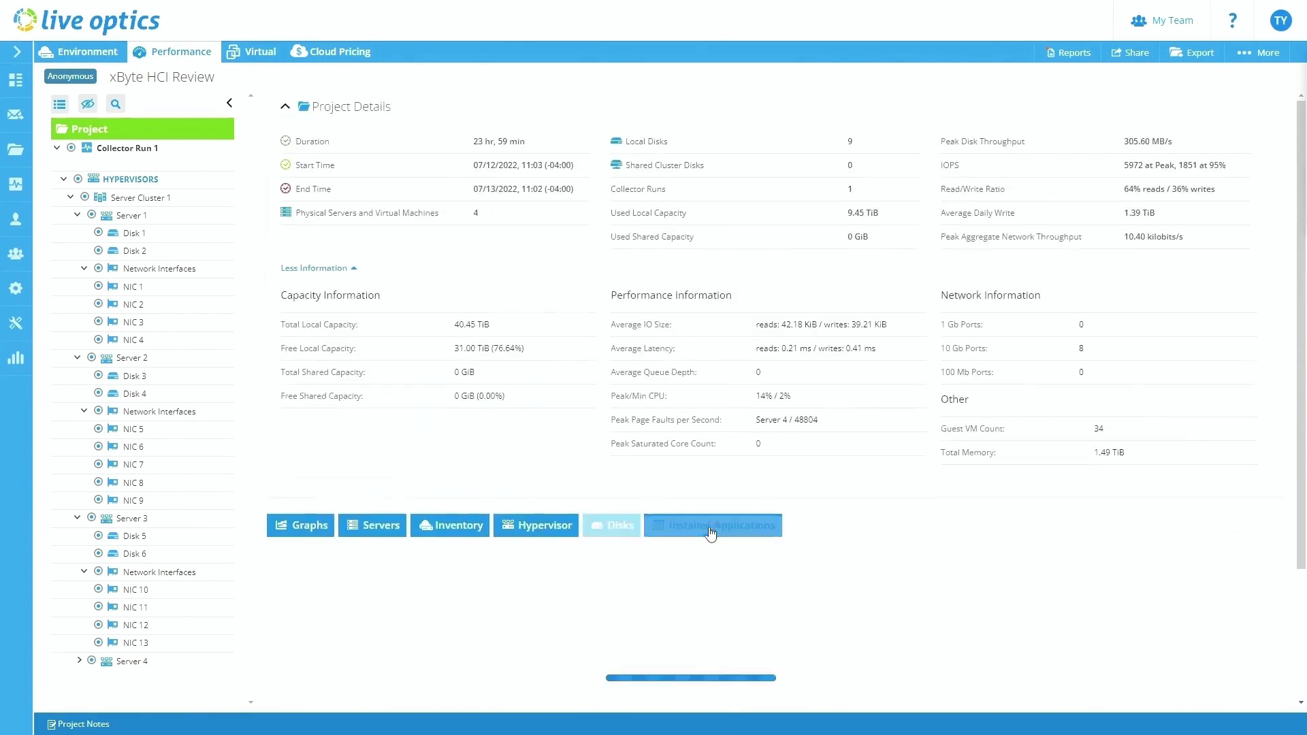
pyautogui.scroll(-3, 712, 526)
pyautogui.scroll(-10, 563, 492)
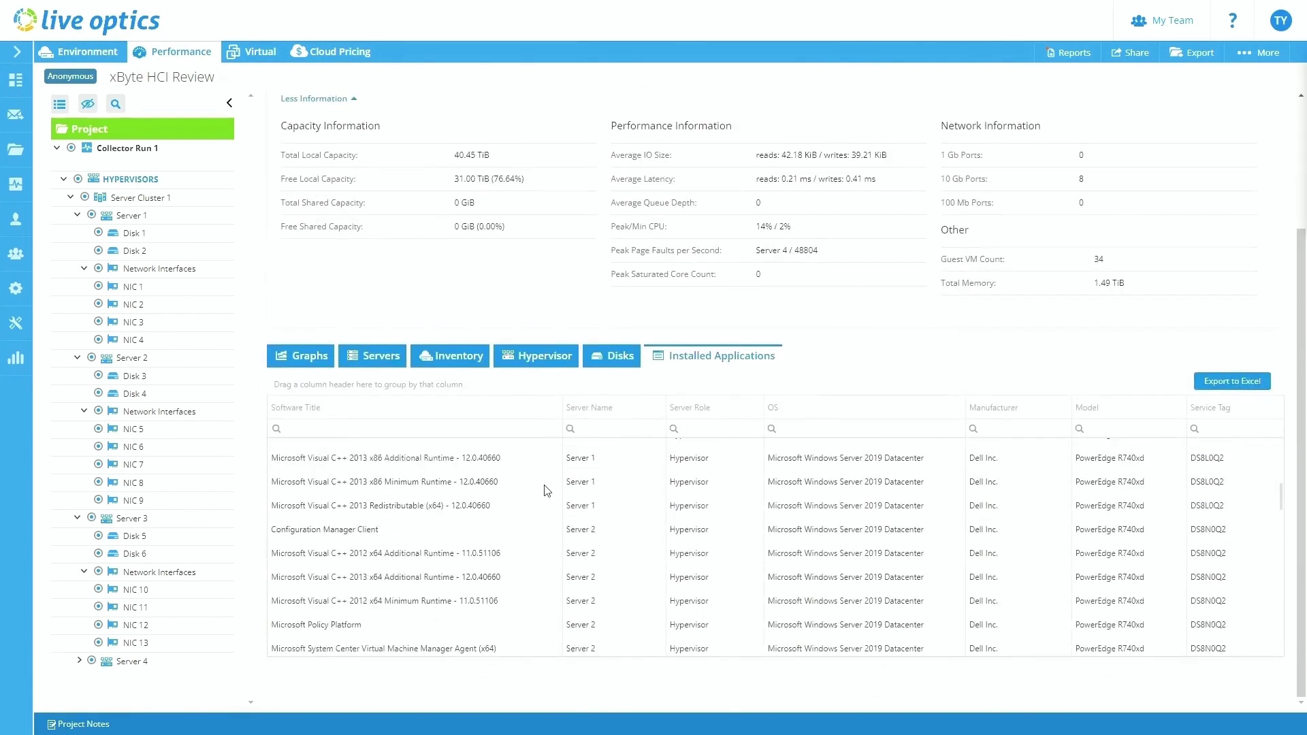
pyautogui.scroll(10, 528, 481)
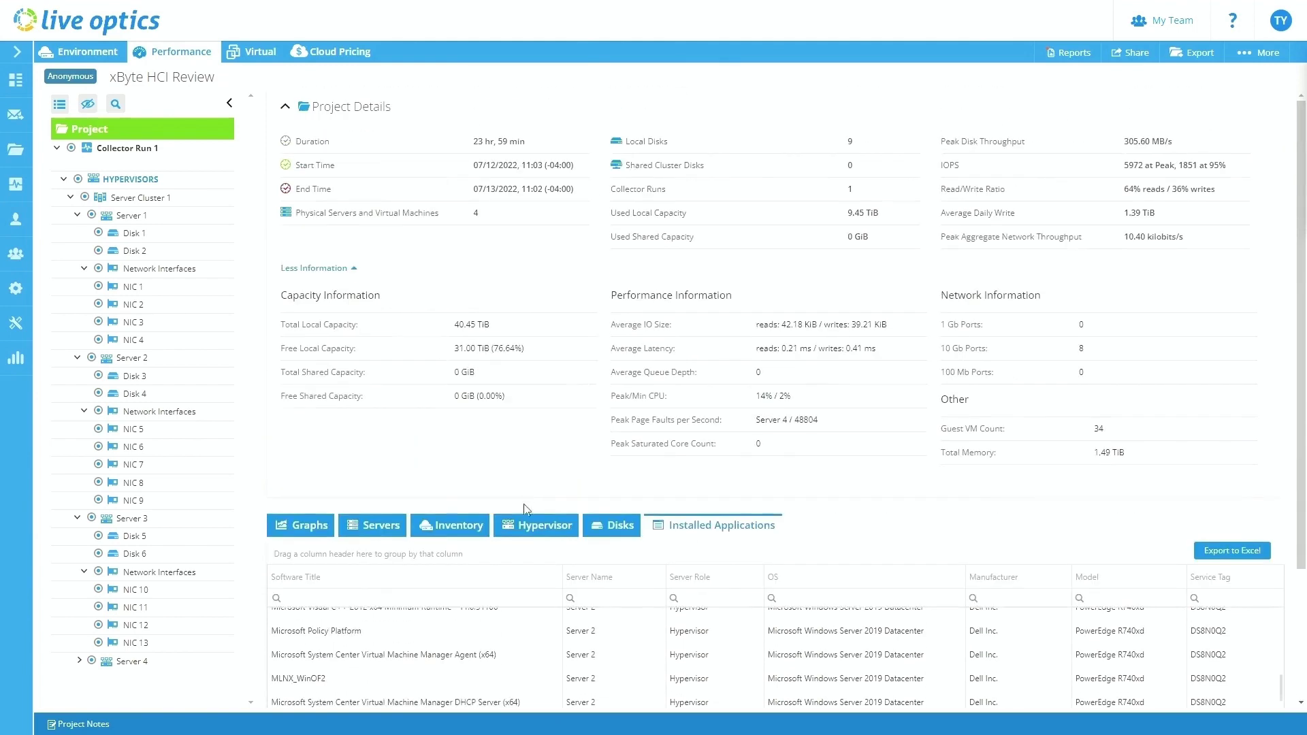
pyautogui.scroll(-3, 545, 534)
pyautogui.scroll(-3, 448, 502)
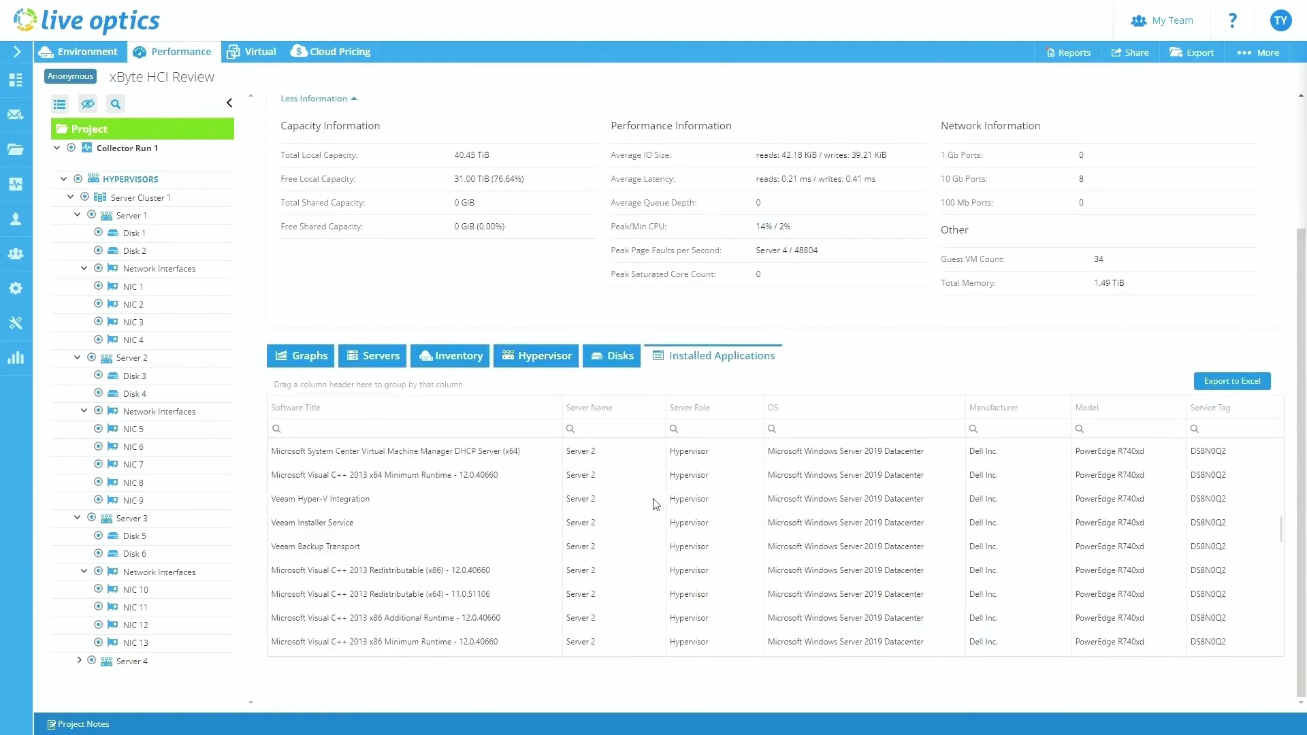
pyautogui.click(252, 52)
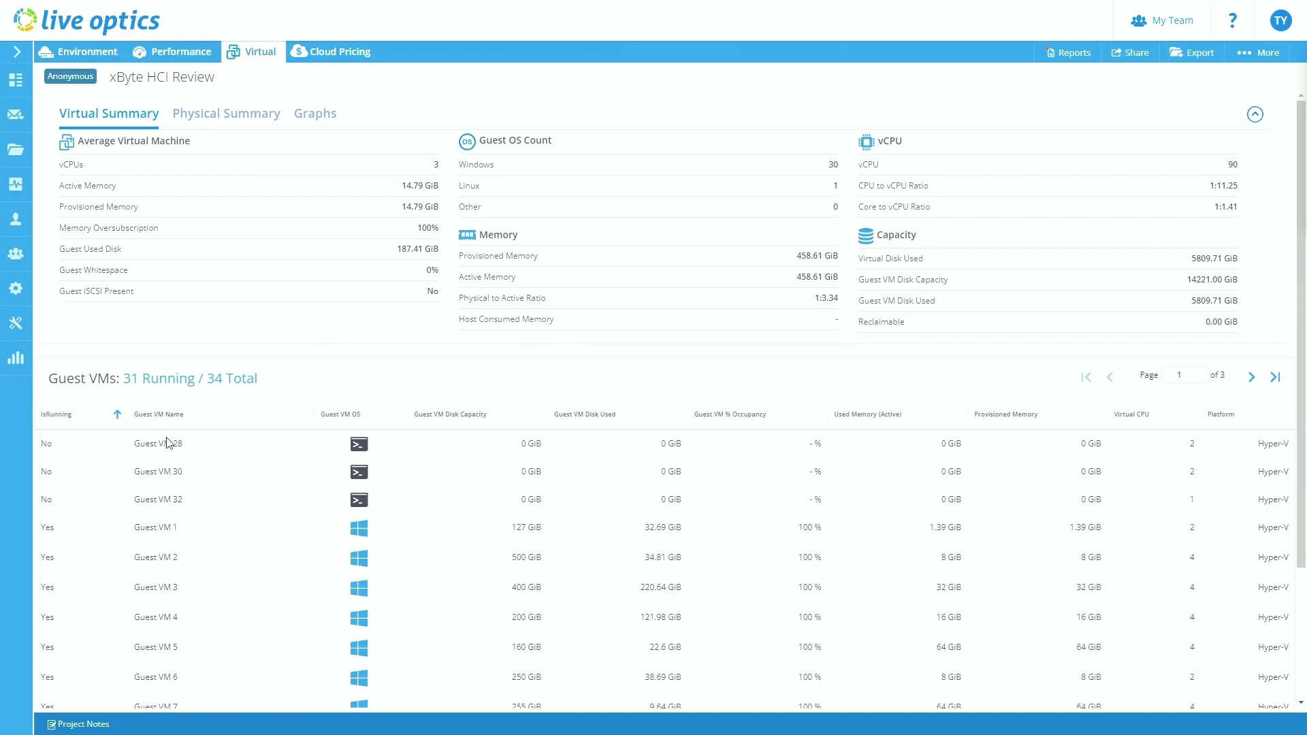
# Sort Guest VMs by name descending and back to ascending, briefly highlighting Guest VM 1
pyautogui.click(179, 416)
pyautogui.click(196, 423)
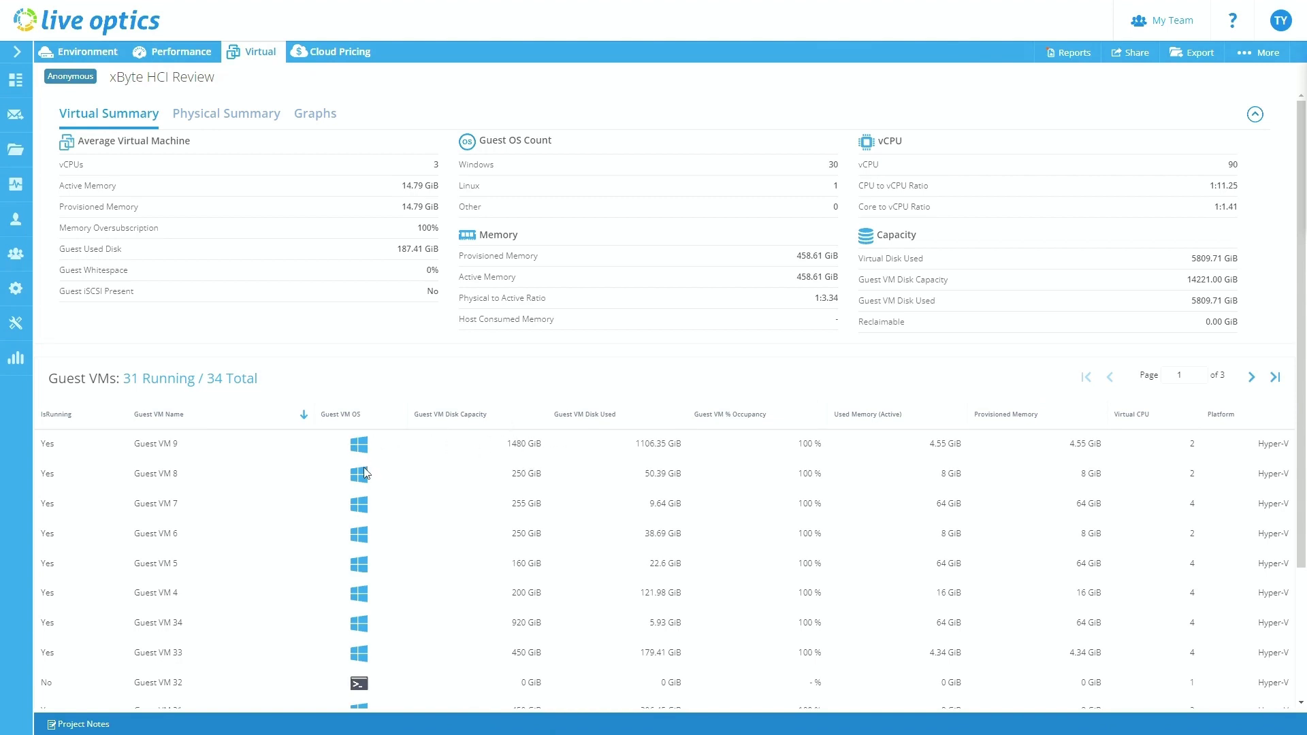
pyautogui.click(205, 417)
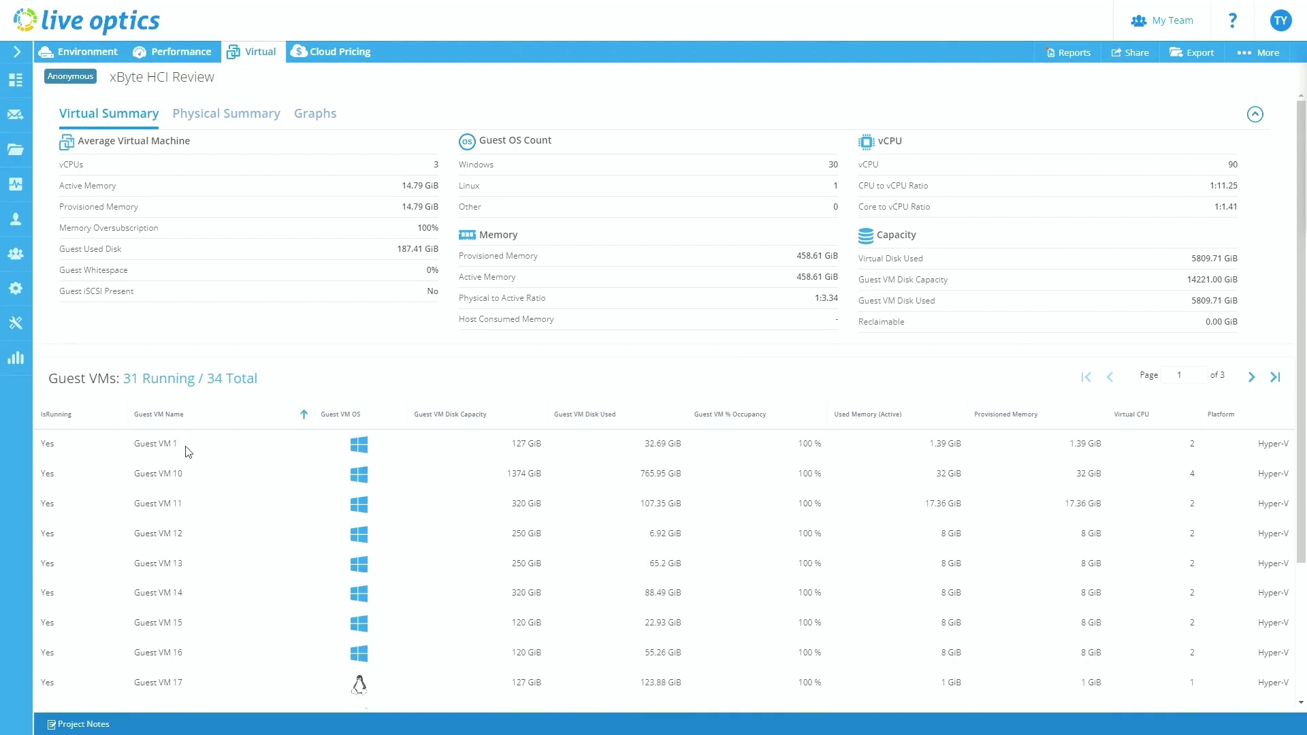
pyautogui.moveTo(182, 448); pyautogui.dragTo(136, 446)
pyautogui.click(51, 80)
# Sort Guest VMs by IsRunning ascending and highlight the 34 Total and 31 Running counts
pyautogui.click(75, 420)
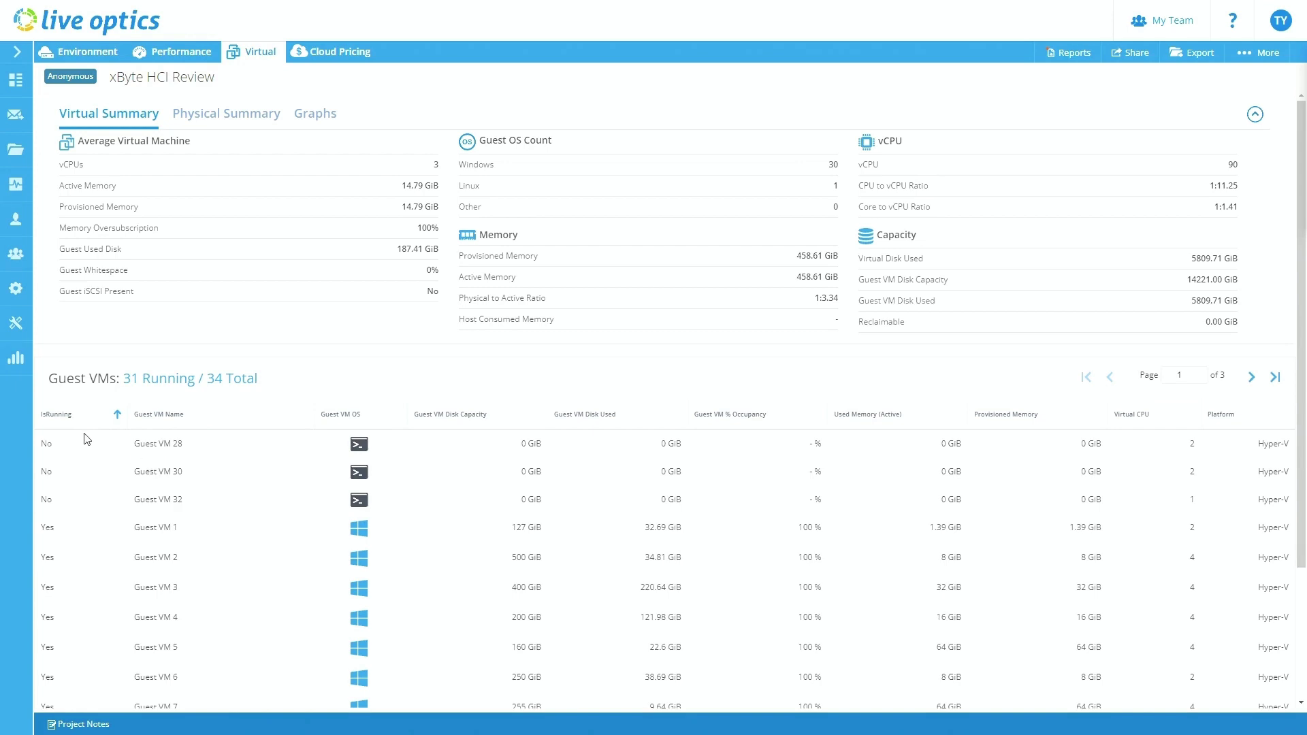
pyautogui.moveTo(210, 383); pyautogui.dragTo(276, 385)
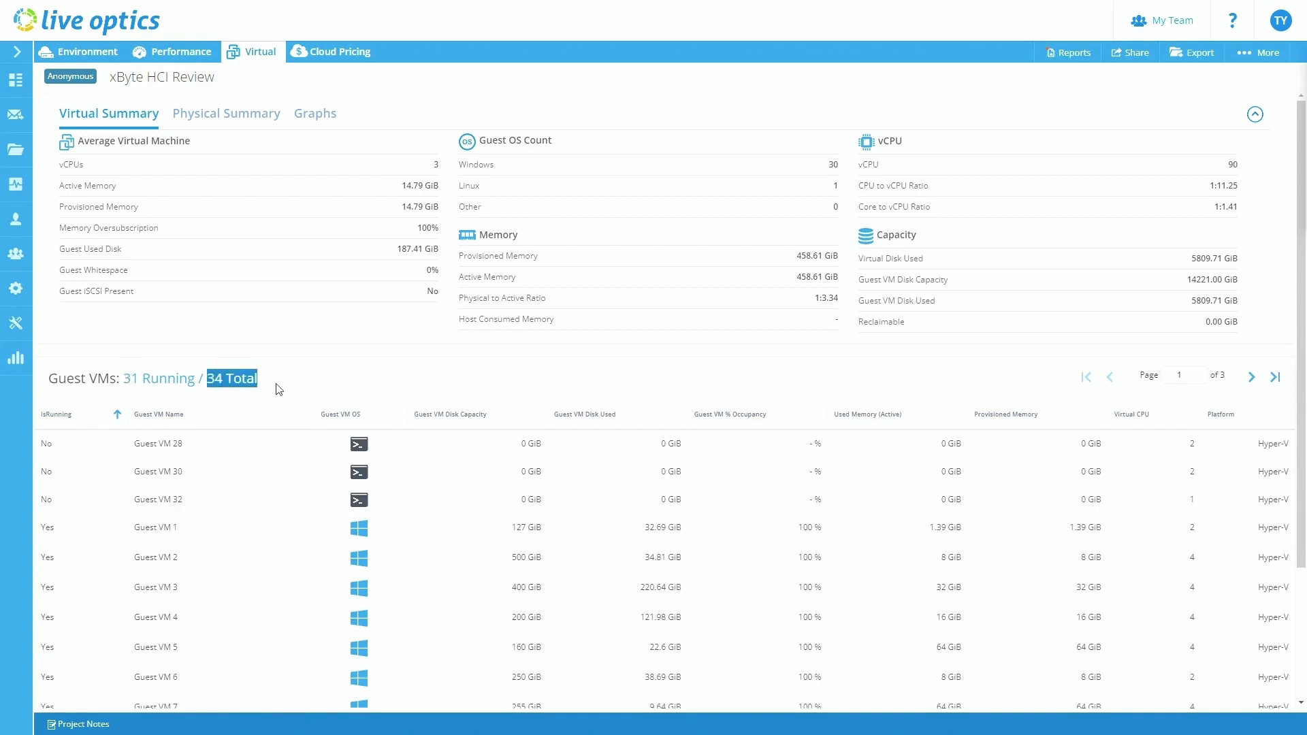
pyautogui.moveTo(124, 379); pyautogui.dragTo(195, 379)
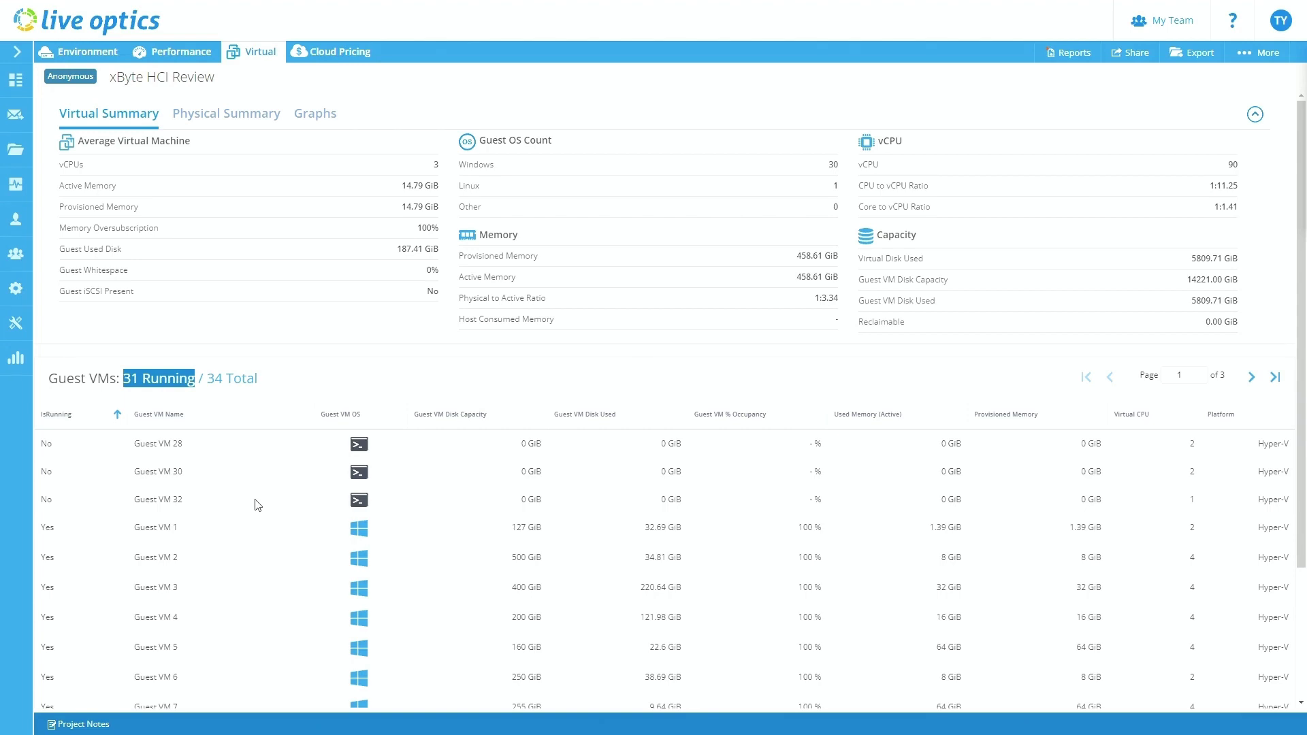
# Clear the highlight, view the Physical Summary, then move to the Virtual Graphs tab
pyautogui.click(302, 375)
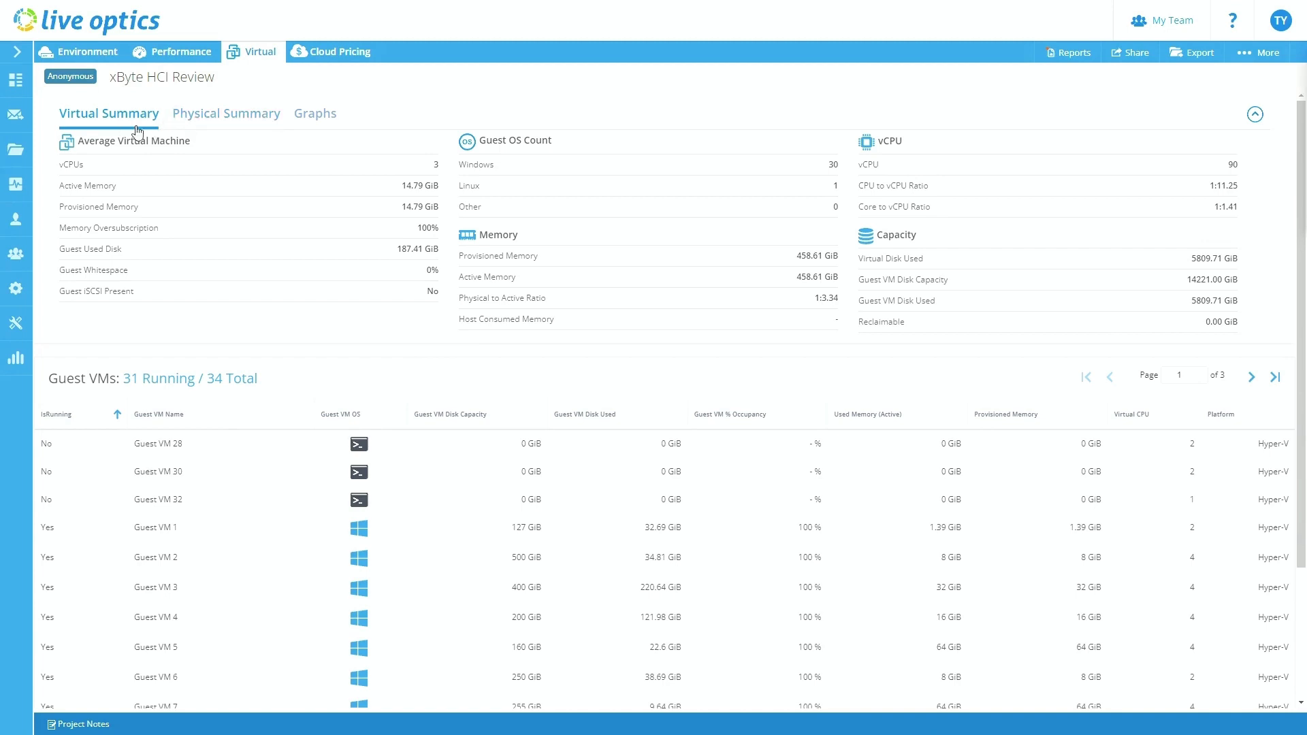
pyautogui.click(218, 114)
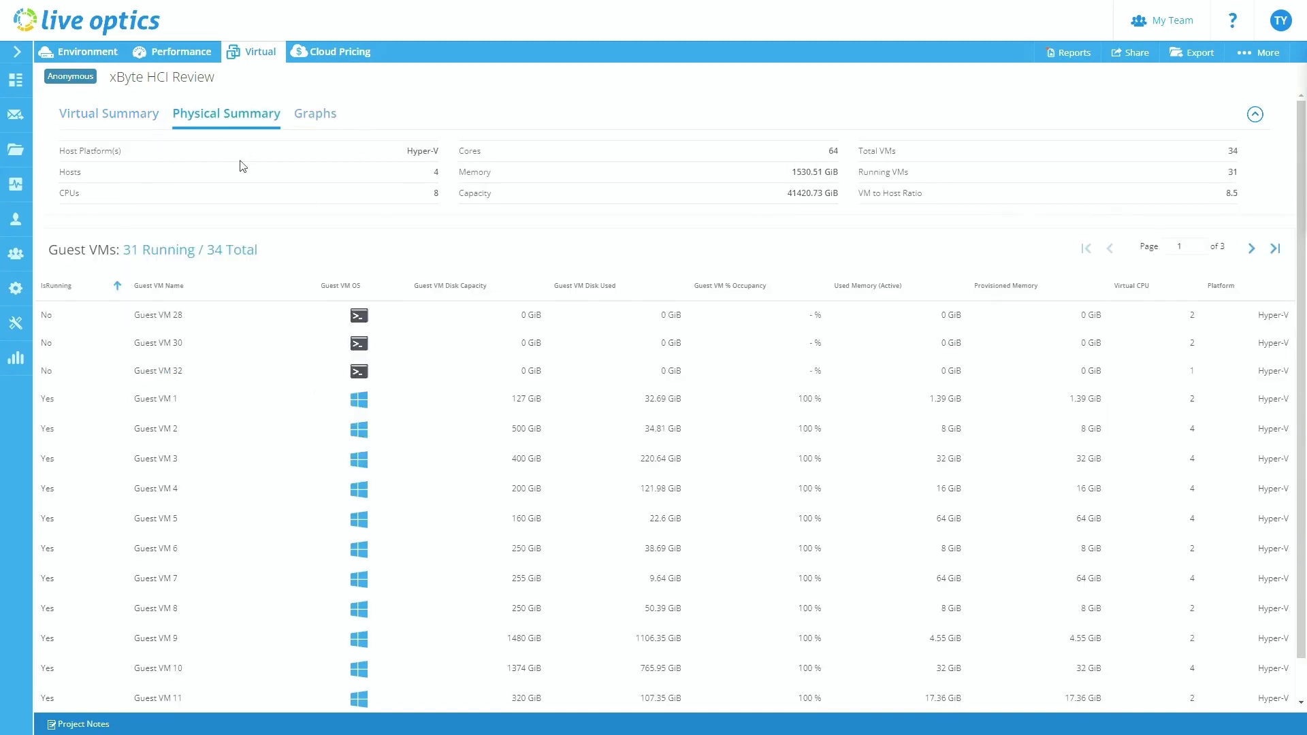
pyautogui.click(316, 120)
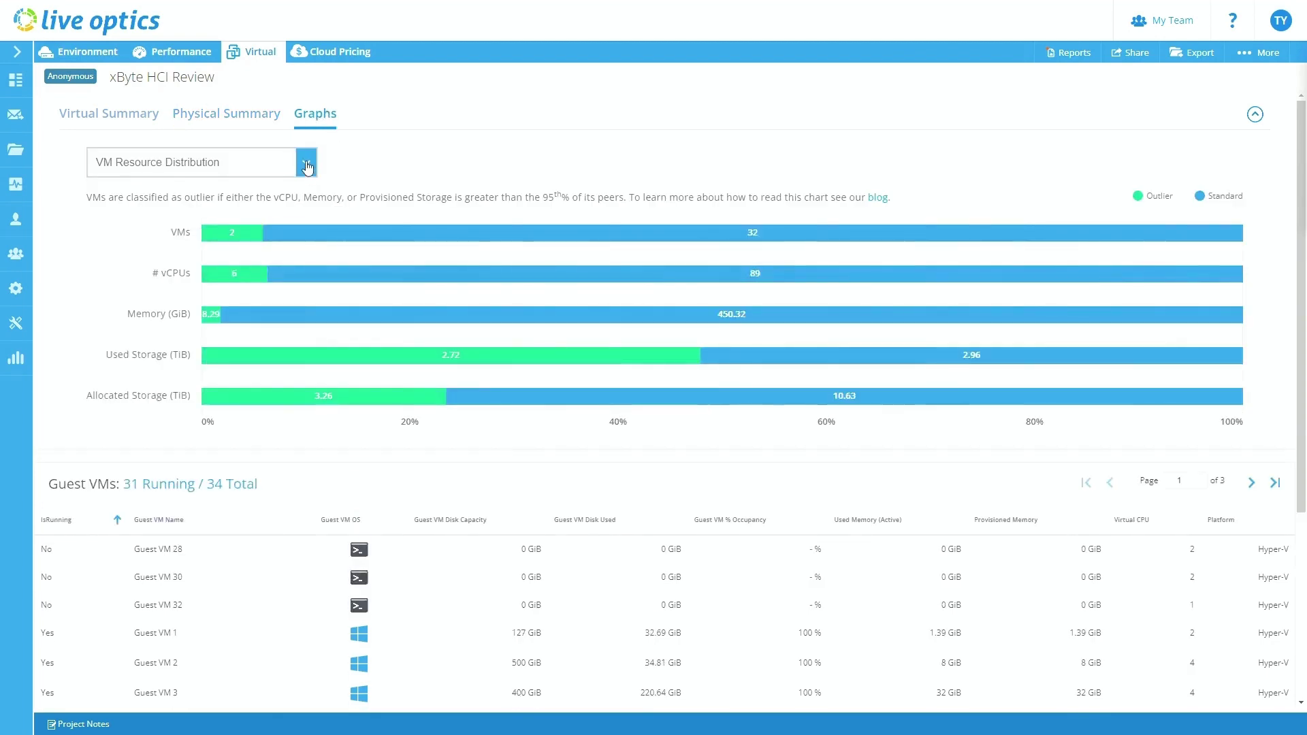
# Chart Over Provisioning, then Provisioning Contrast, keeping the vCPU over Memory pairing
pyautogui.click(307, 166)
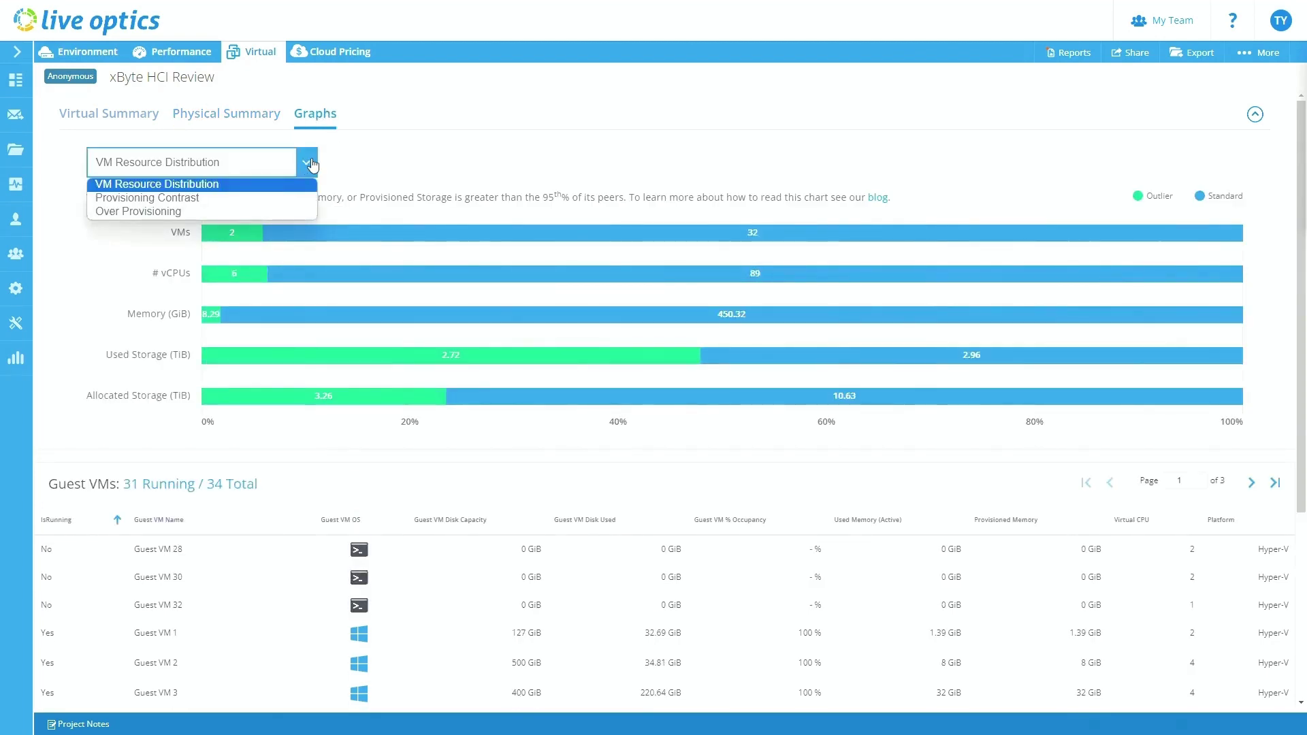
pyautogui.click(275, 211)
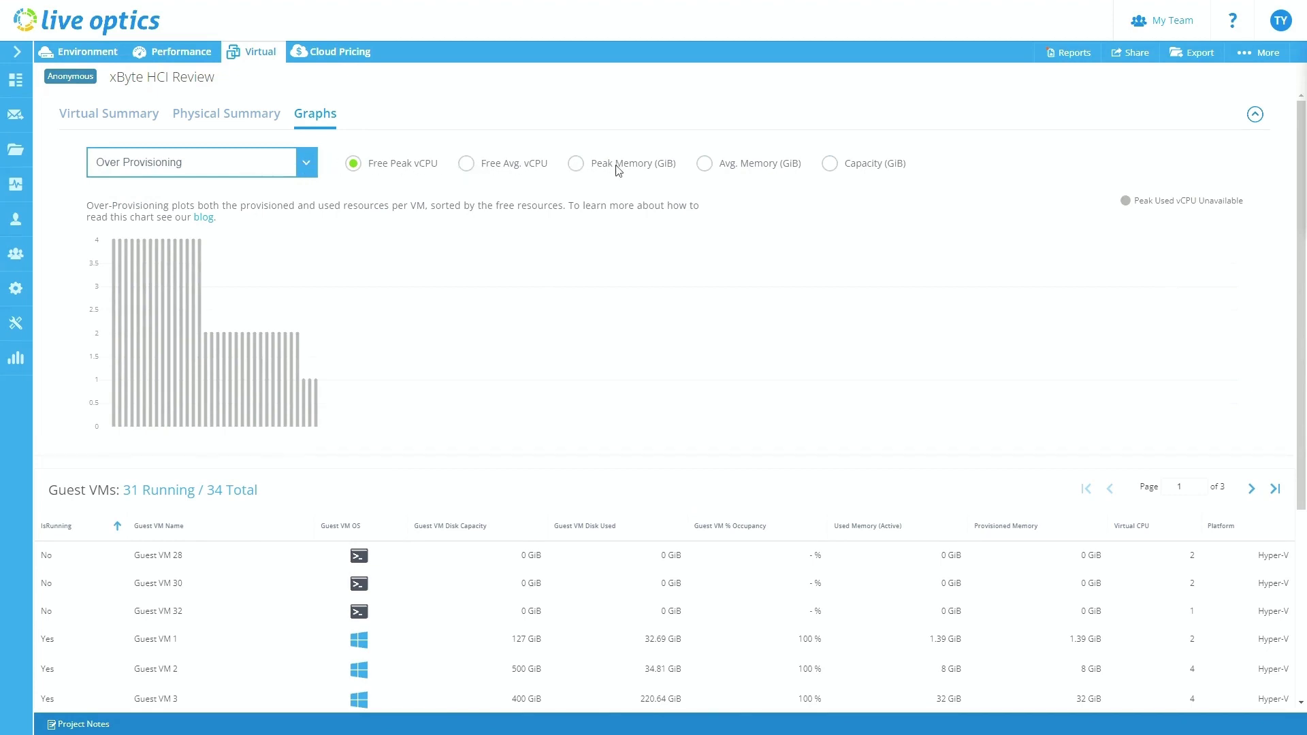
pyautogui.click(304, 175)
pyautogui.click(259, 198)
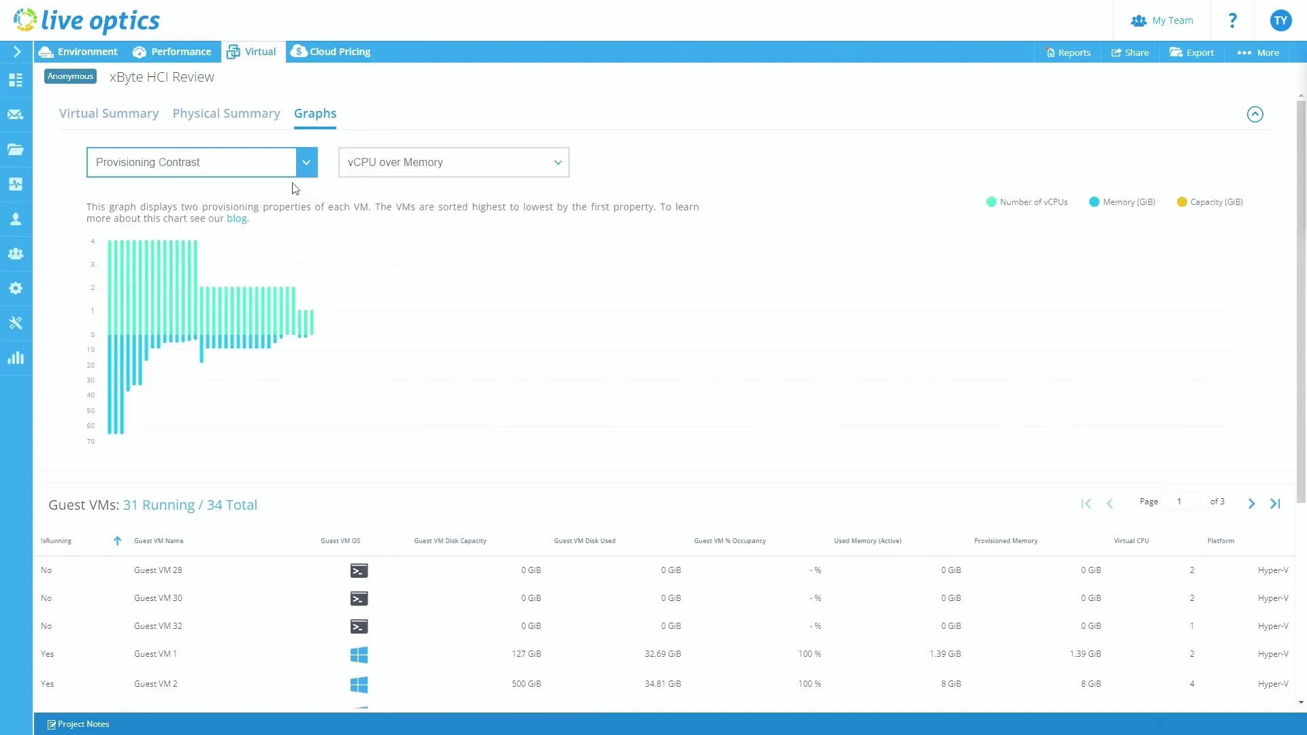
pyautogui.click(396, 166)
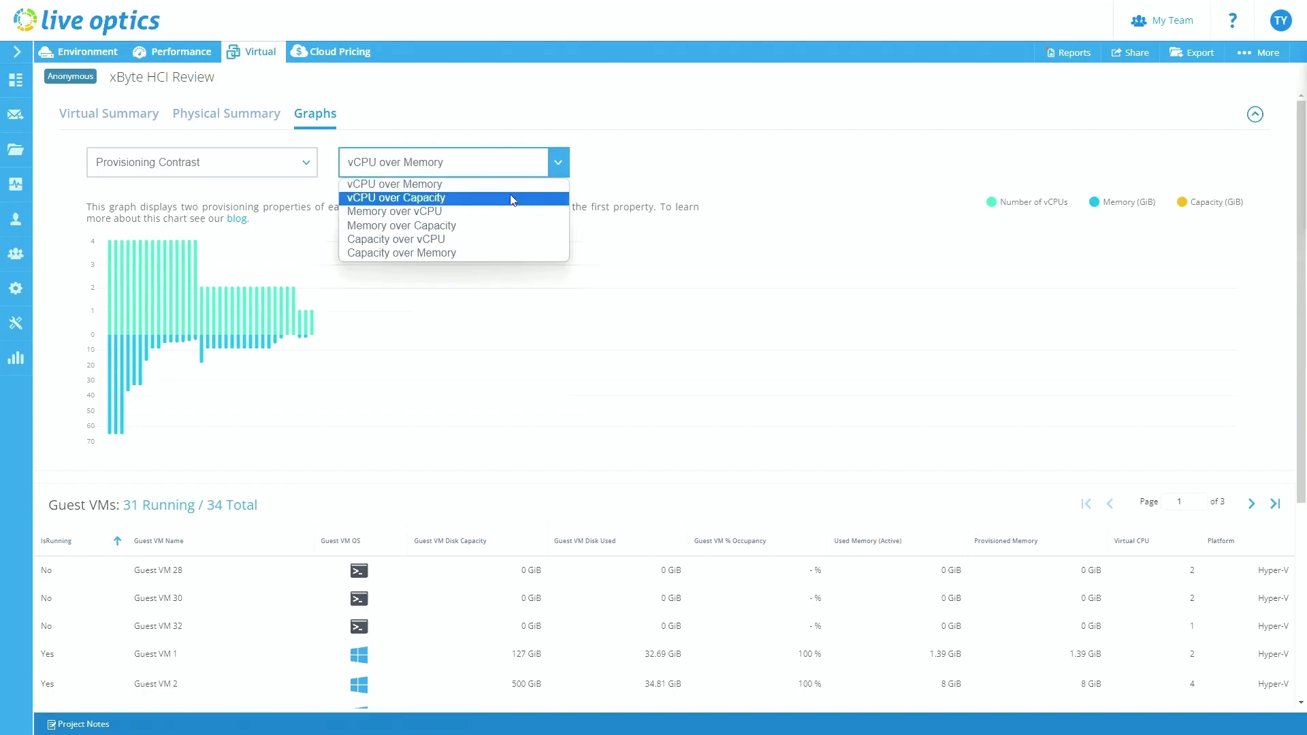
pyautogui.click(703, 164)
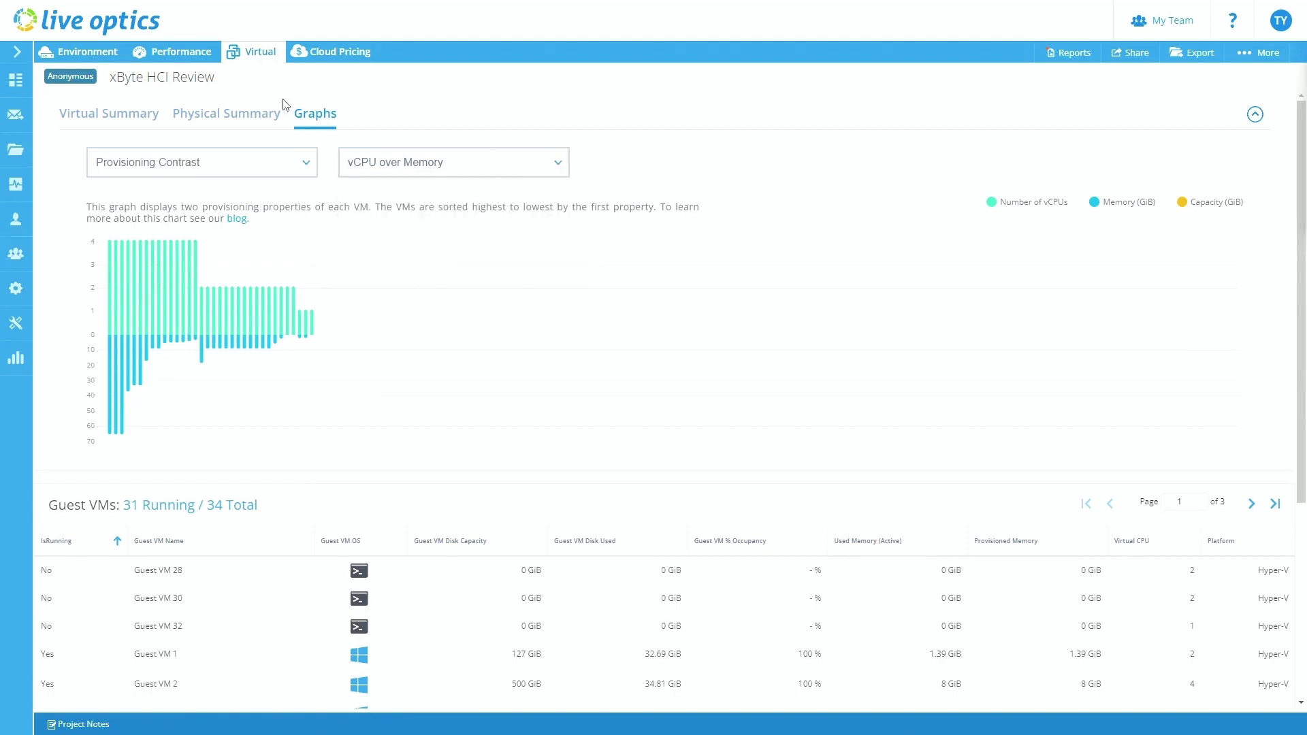
# Fetch the latest Cloud Pricing for the US East (Virginia) region
pyautogui.click(323, 55)
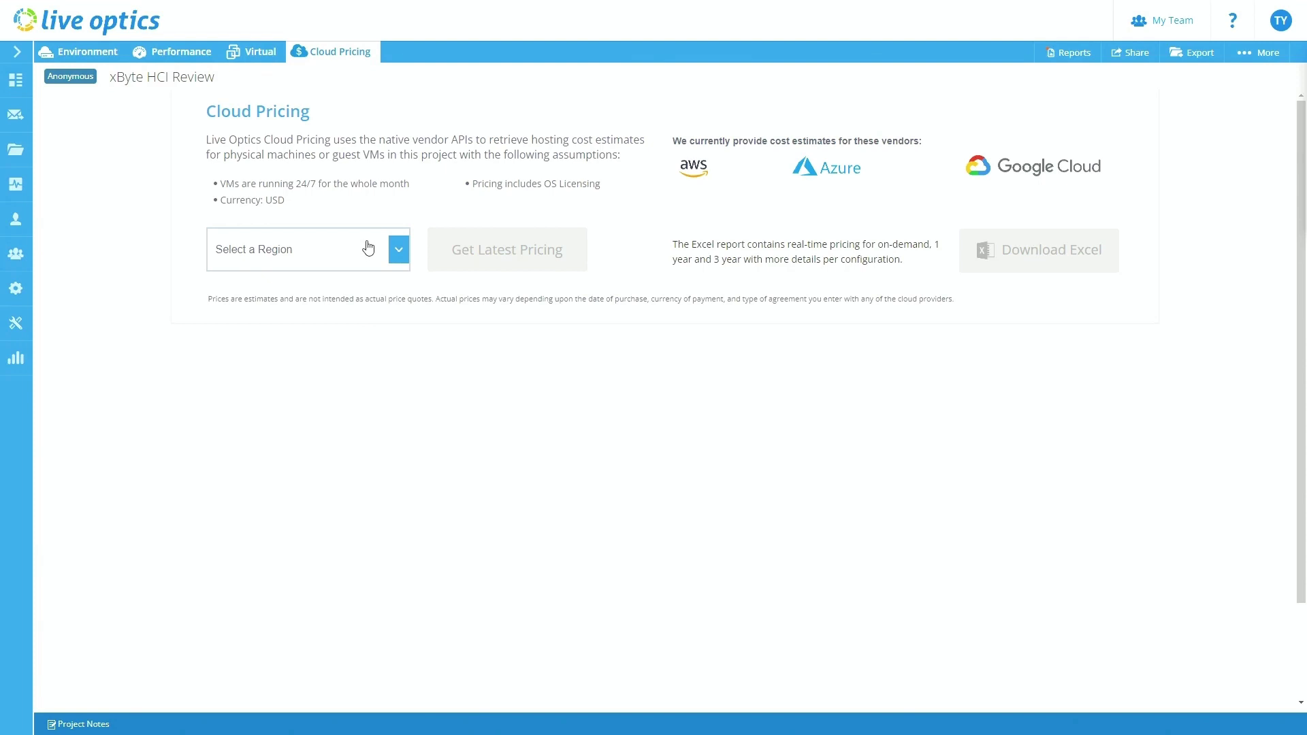
pyautogui.click(373, 249)
pyautogui.click(326, 430)
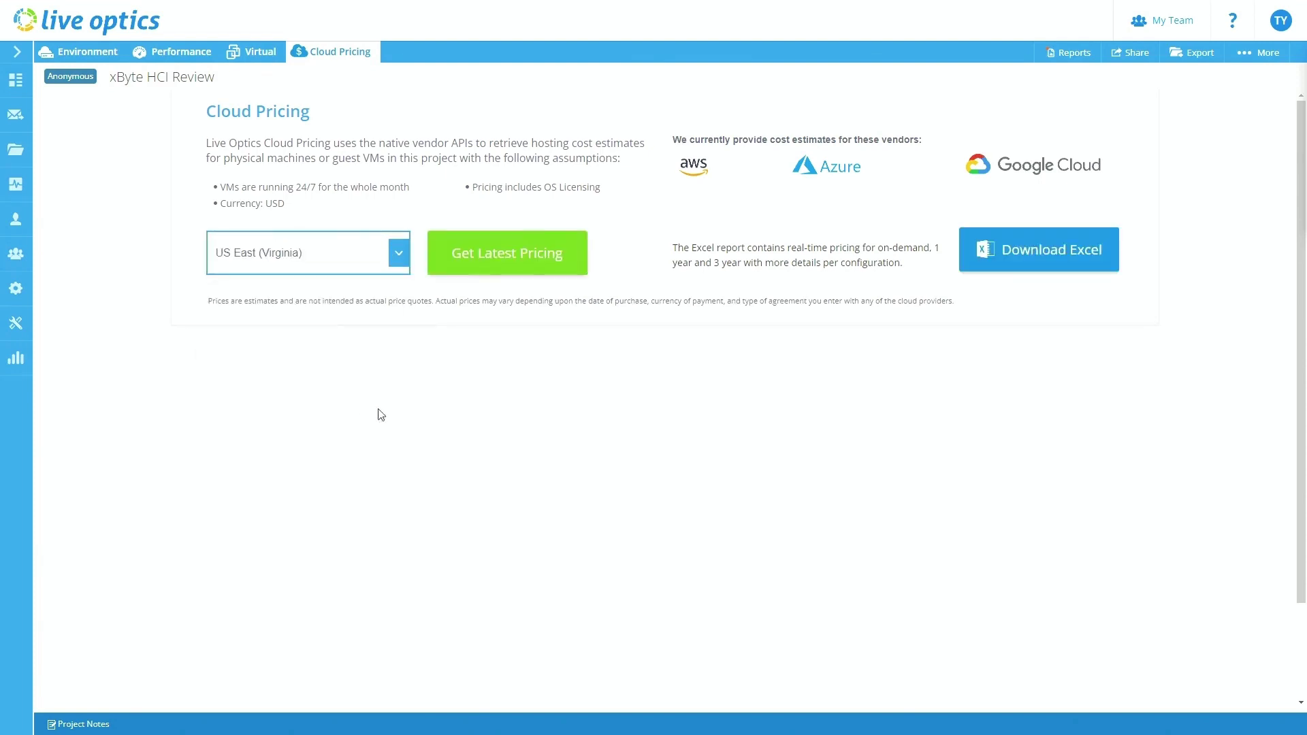
pyautogui.click(567, 276)
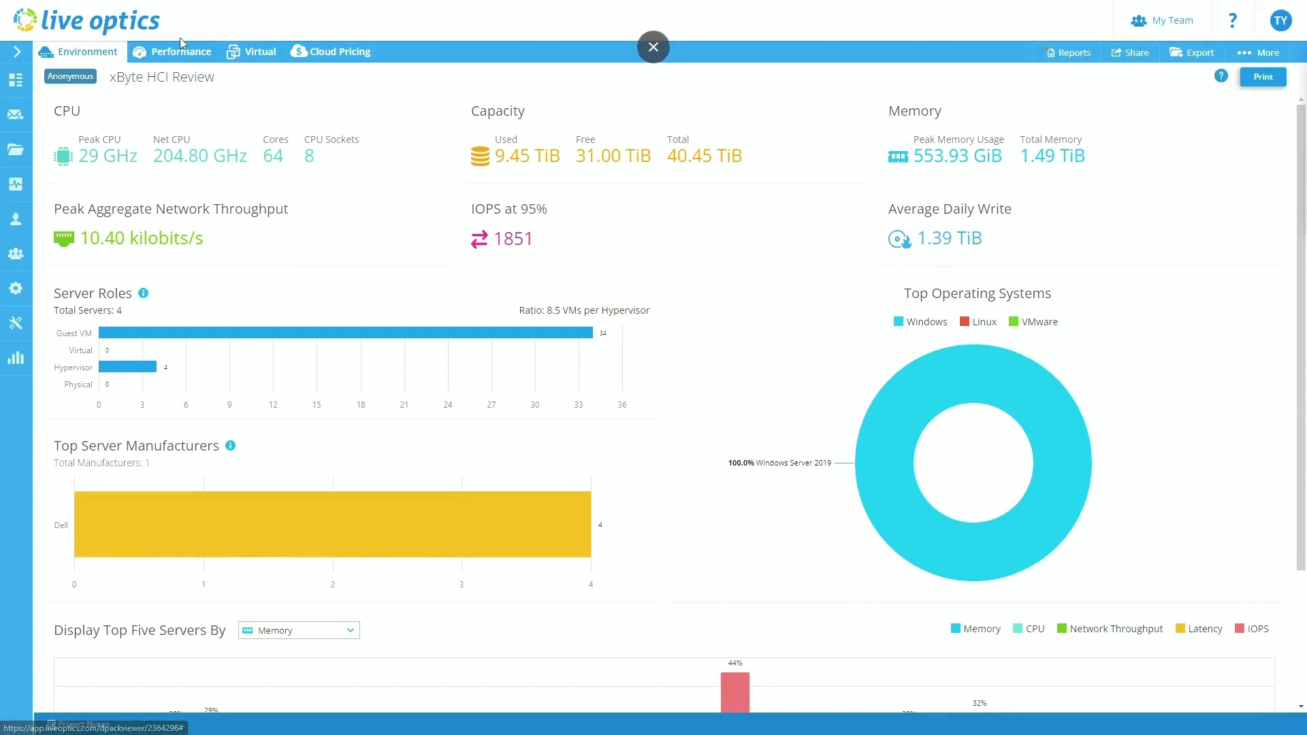
pyautogui.click(1061, 53)
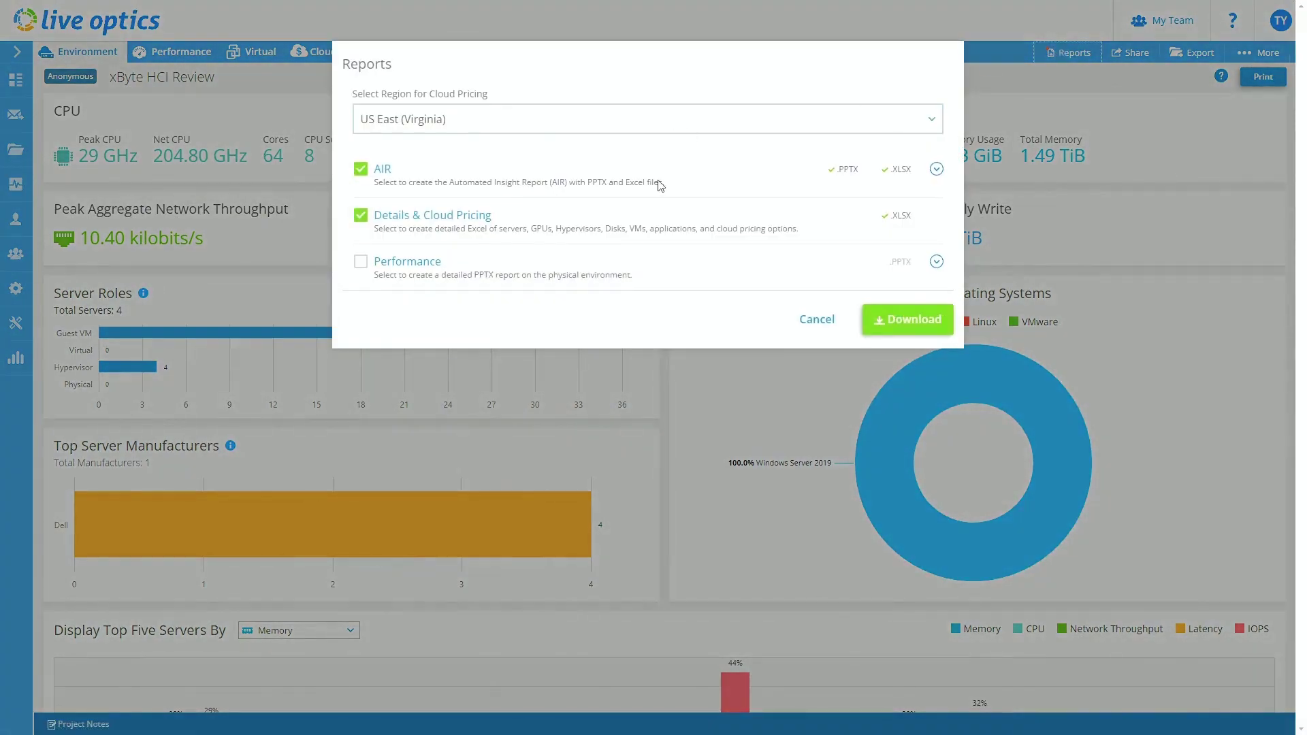
pyautogui.click(361, 261)
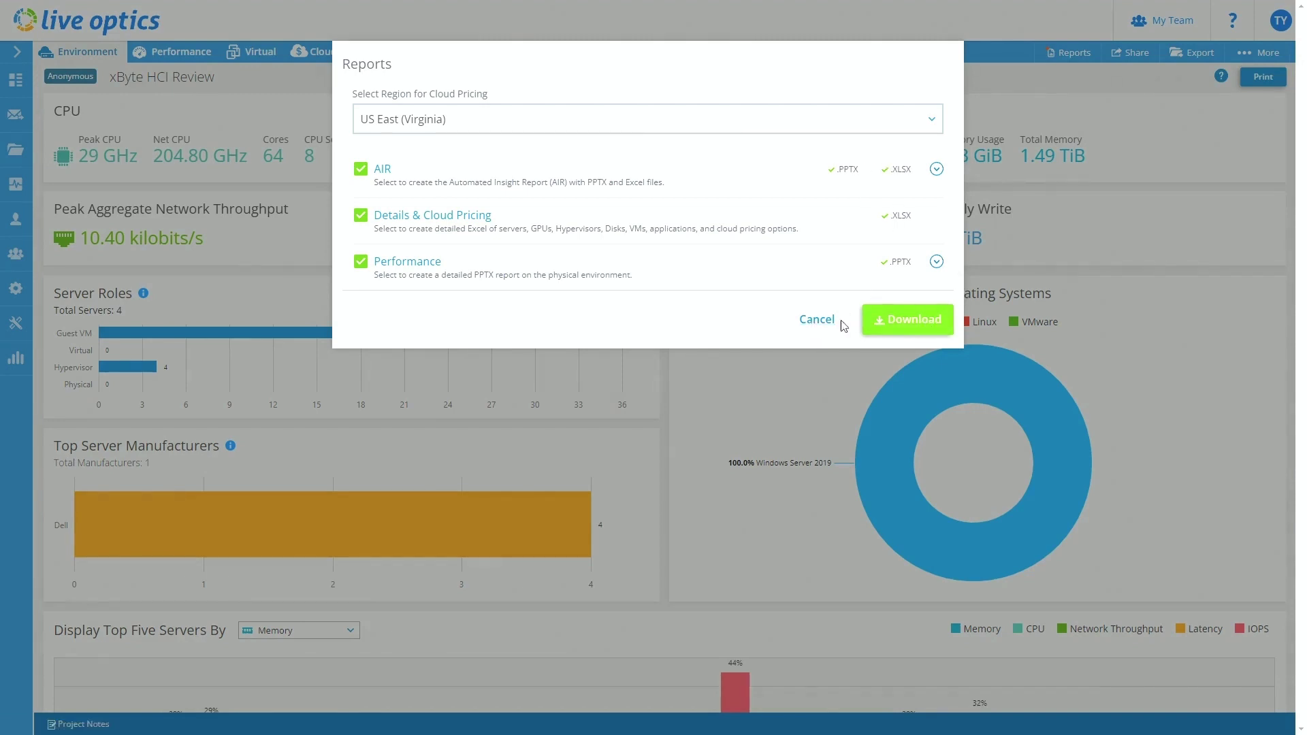
pyautogui.click(816, 320)
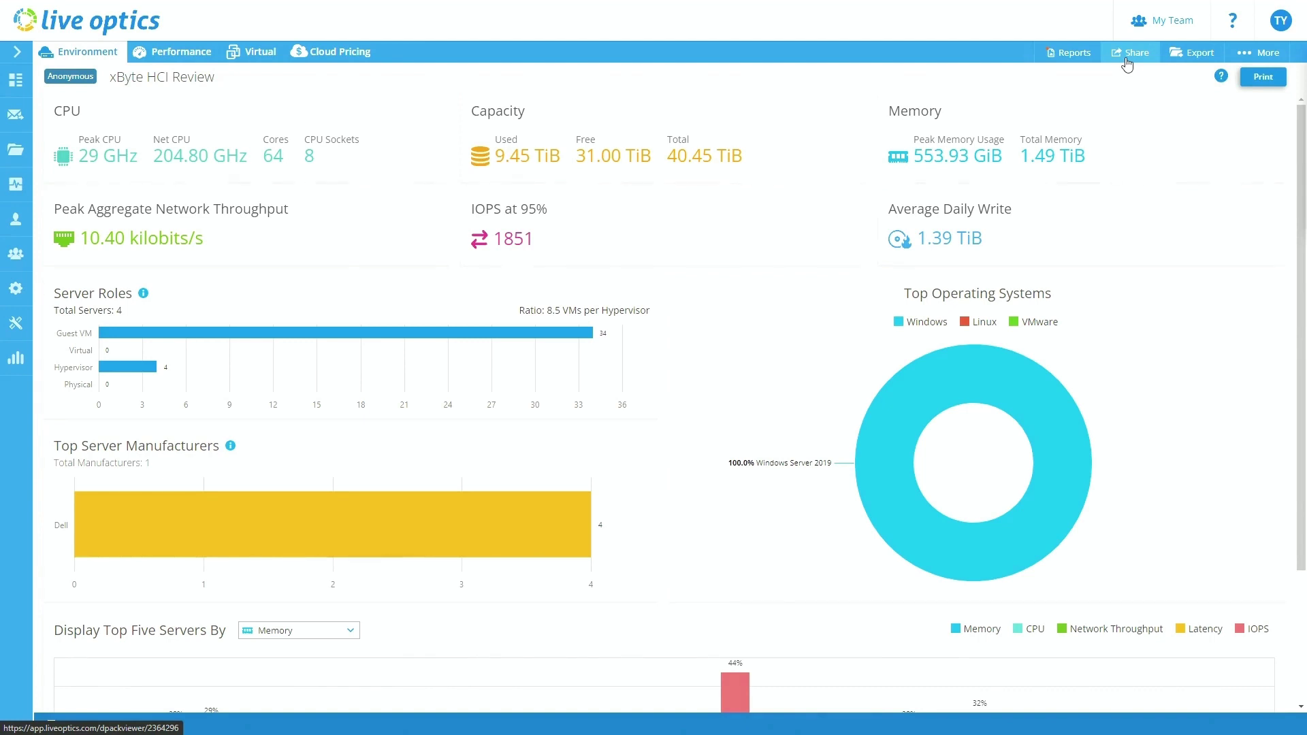
# Choose to share the project by making copies for selected users
pyautogui.click(1127, 63)
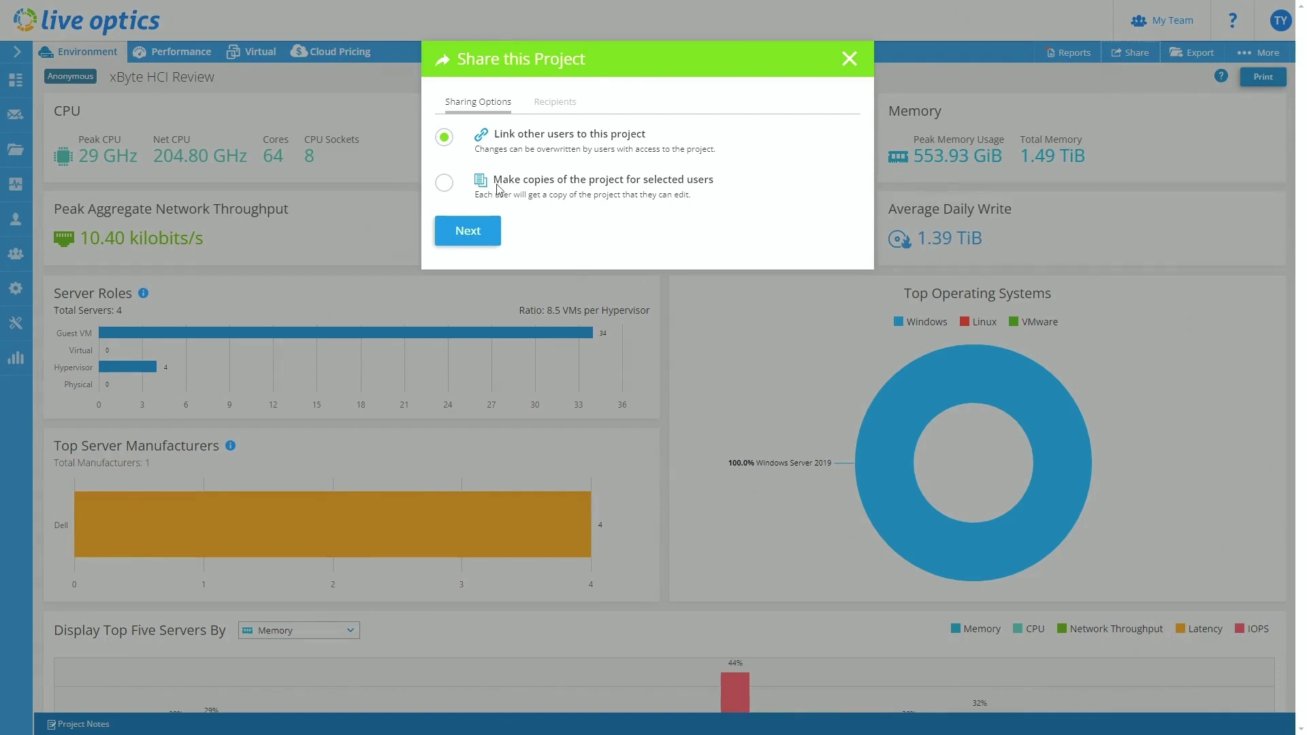
pyautogui.click(441, 187)
# Dismiss the Share this Project dialog without sharing
pyautogui.click(849, 58)
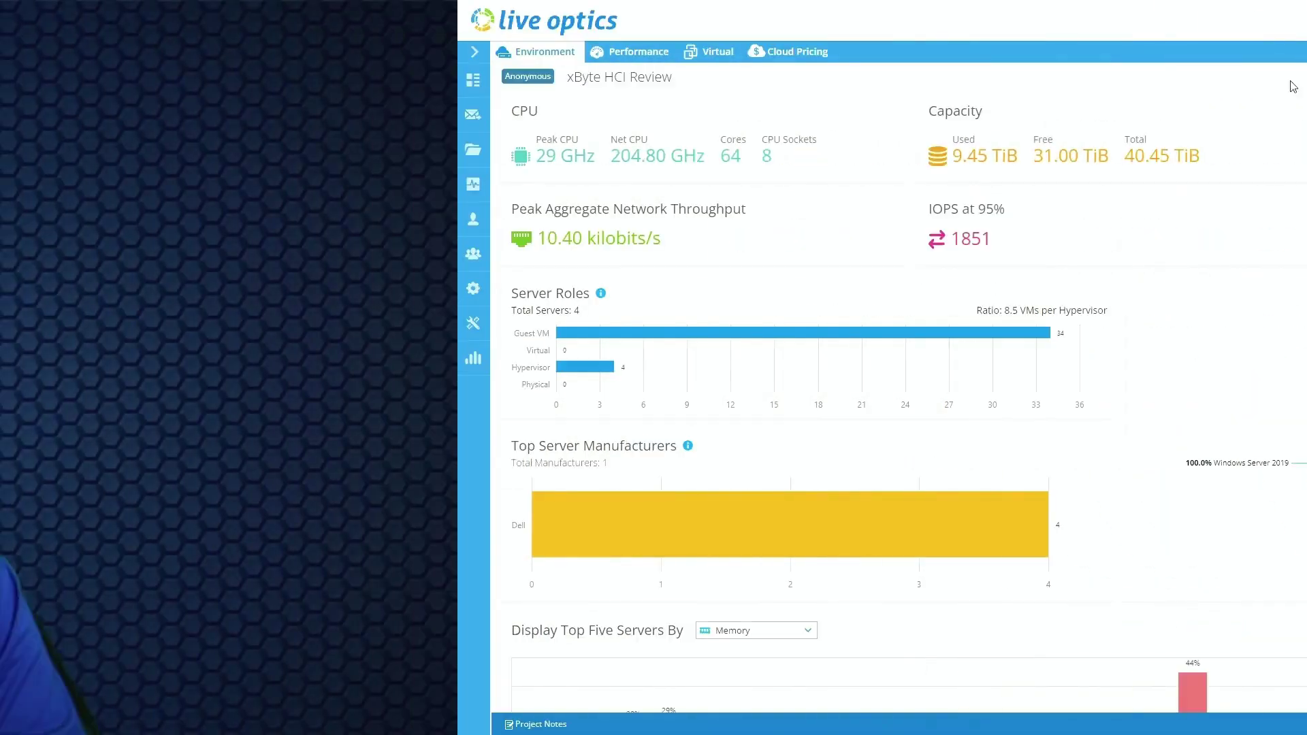